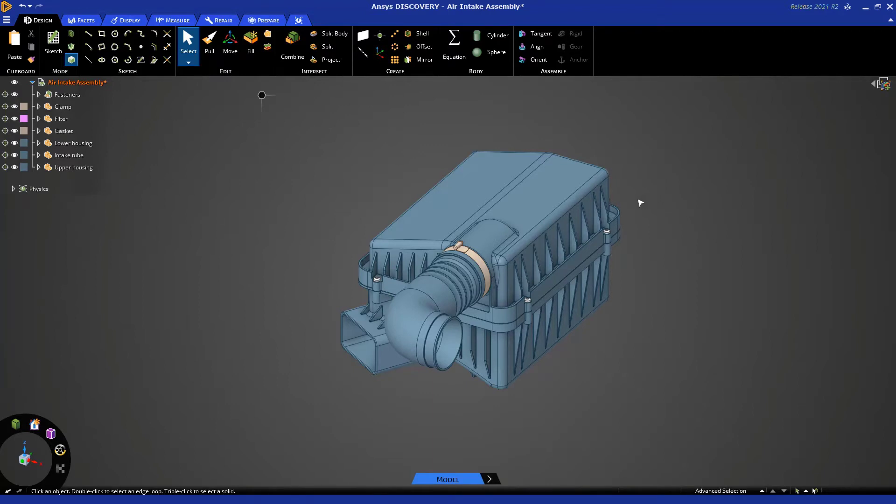
Select the upper housing's side face as the basis for the section cut
left_click(591, 207)
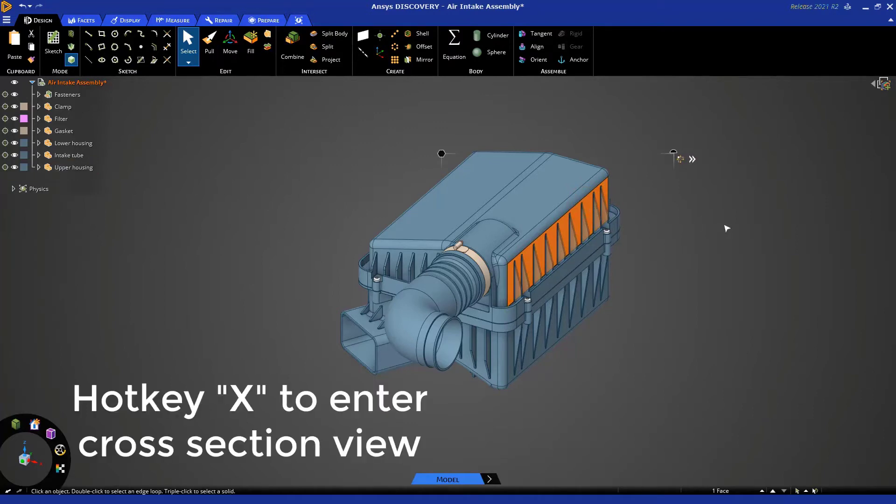
Section through that face, then slide and rotate the plane 90° to cut lengthwise through the filter
key("x")
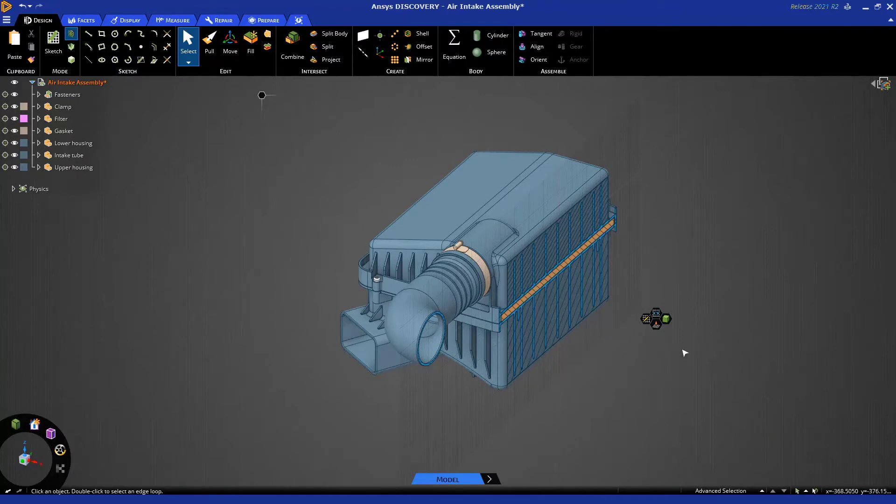
left_click(656, 327)
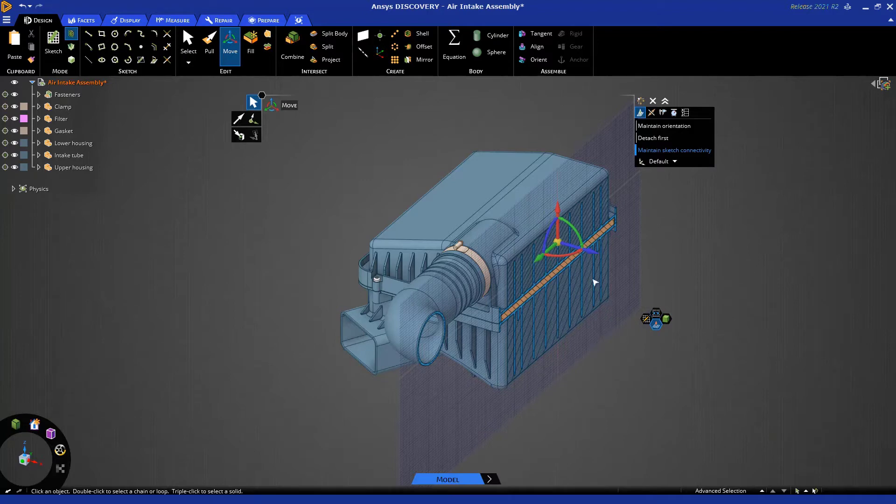
left_click_drag(591, 253, 560, 251)
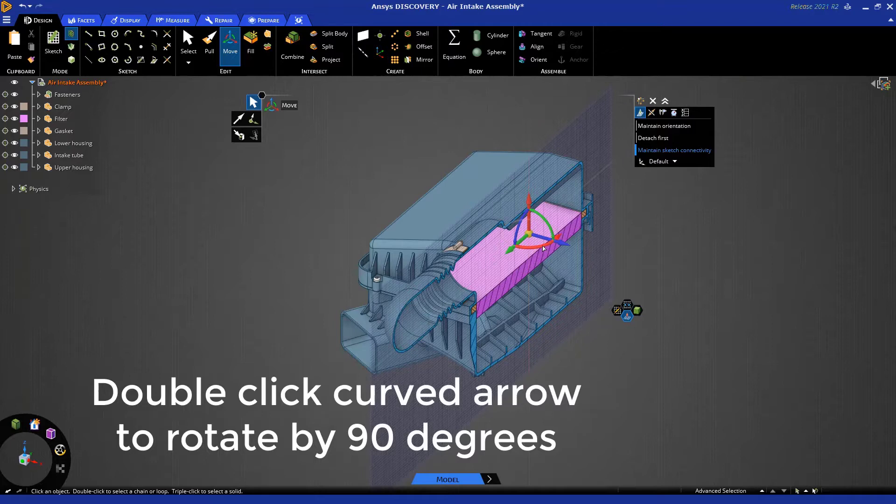
double_click(544, 249)
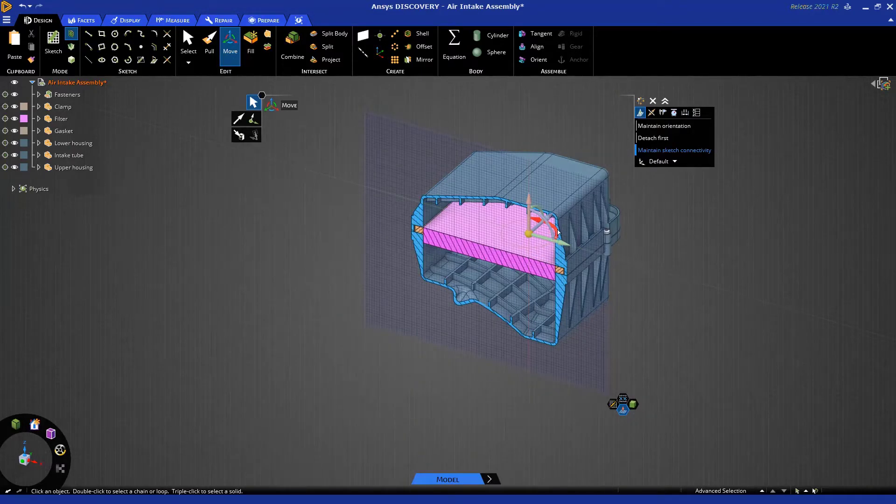
mouse_move(557, 235)
left_mouse_down()
mouse_move(544, 221)
mouse_move(534, 233)
mouse_move(551, 220)
left_mouse_up()
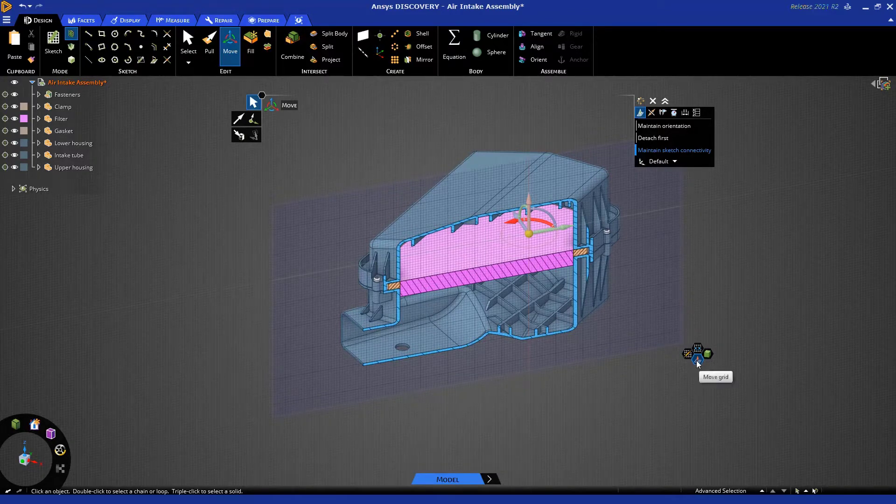
key("Escape")
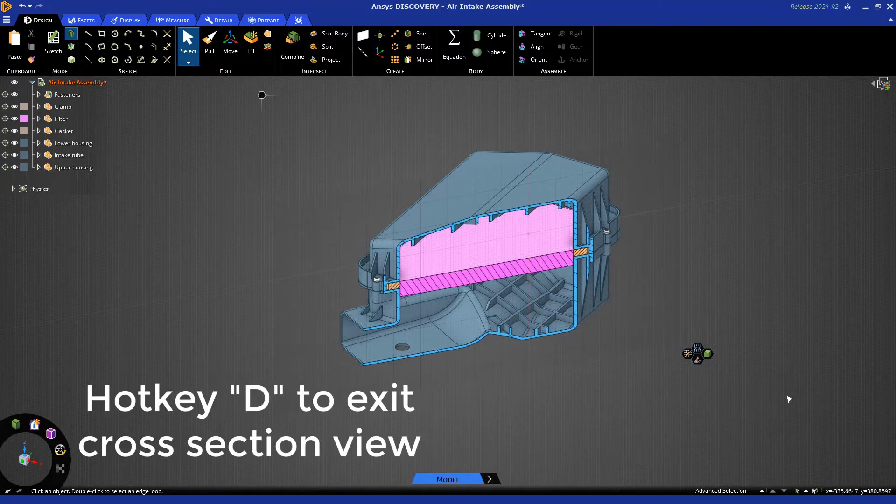
Leave the current section and re-section through the intake tube's axis, cutting the bellows lengthwise
key("d")
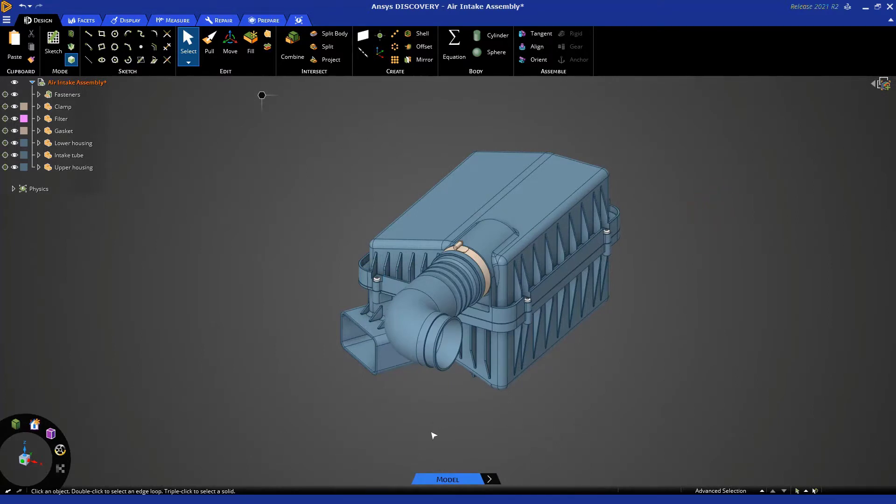
middle_click_drag(434, 436, 320, 376)
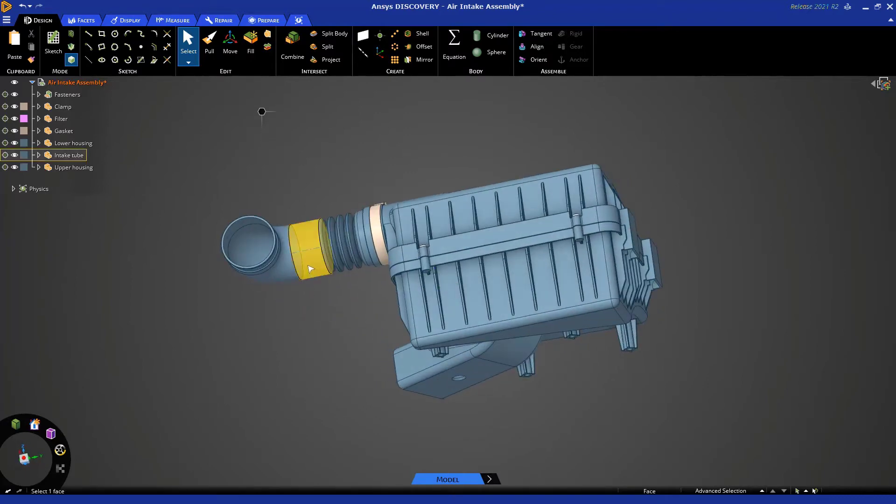
scroll(311, 269, "up", 3)
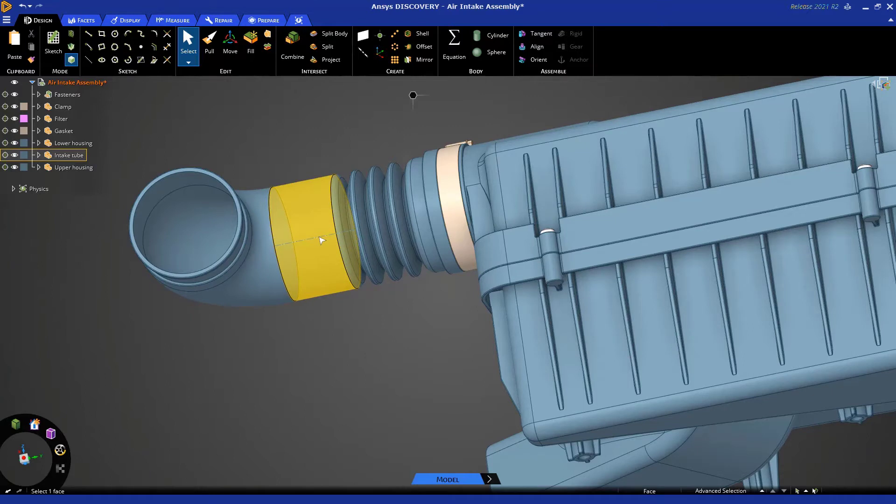
key("ctrl")
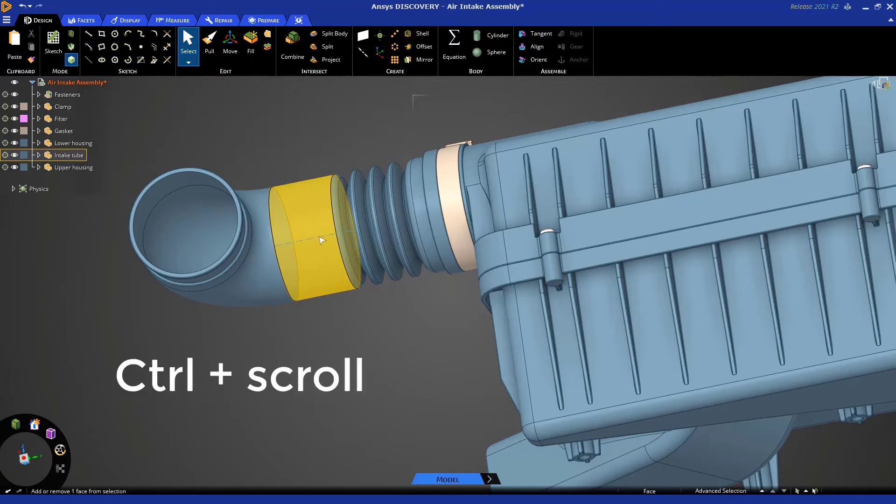
scroll(321, 240, "down", 2, "ctrl")
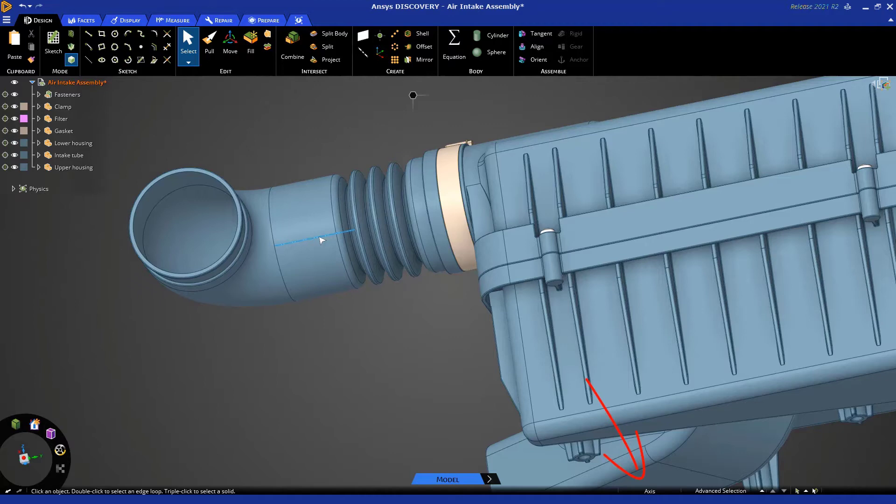
left_click(321, 240)
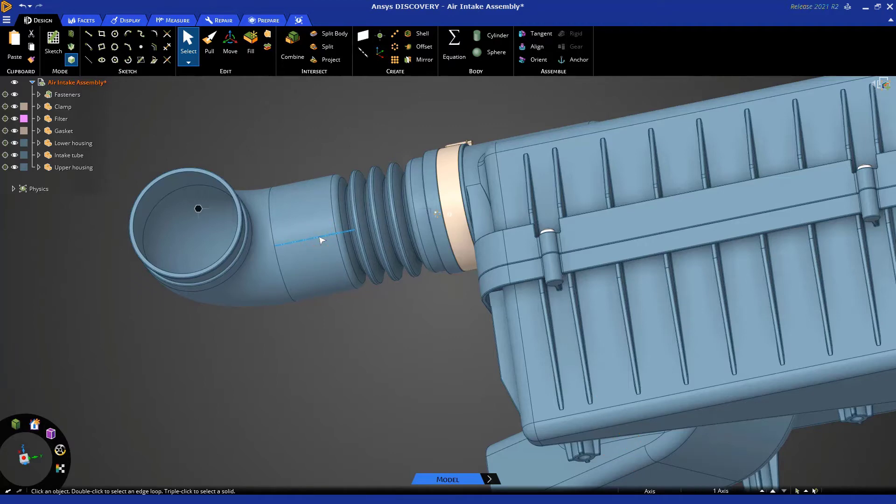
key("x")
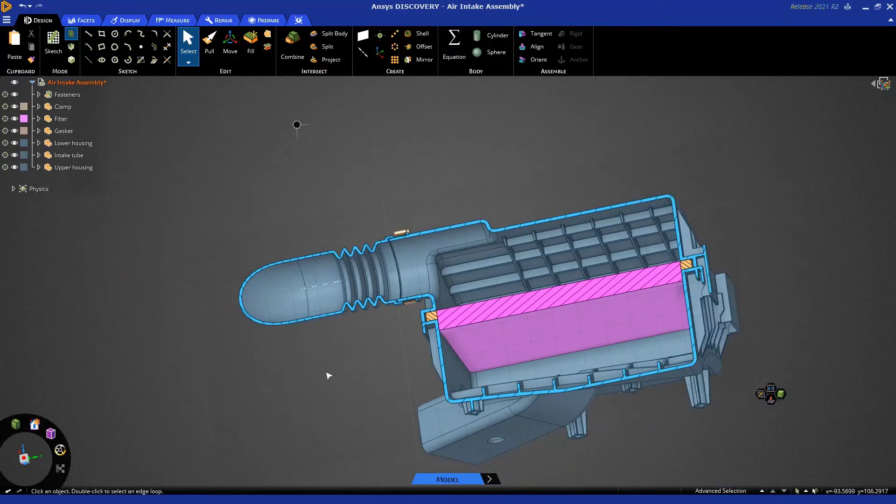
mouse_move(329, 375)
middle_mouse_down()
mouse_move(356, 380)
mouse_move(374, 422)
mouse_move(415, 442)
middle_mouse_up()
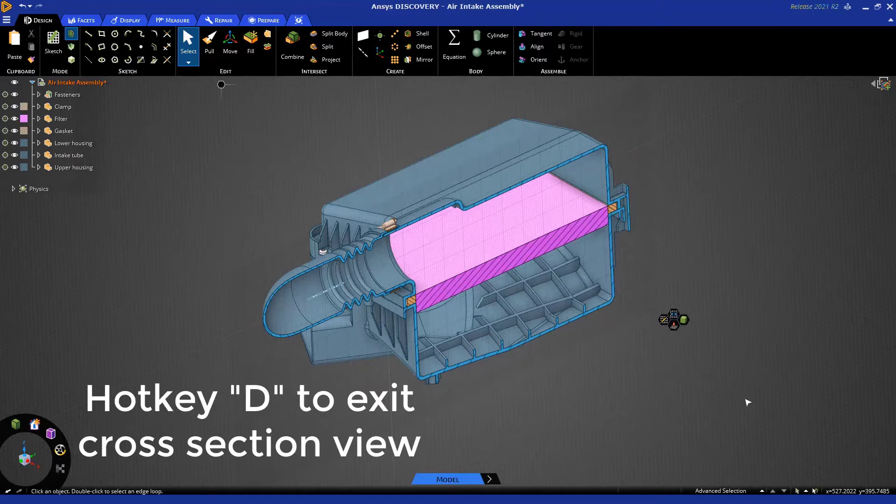
Leave the section and re-cut the assembly with the default section plane
key("d")
middle_click_drag(634, 394, 638, 395)
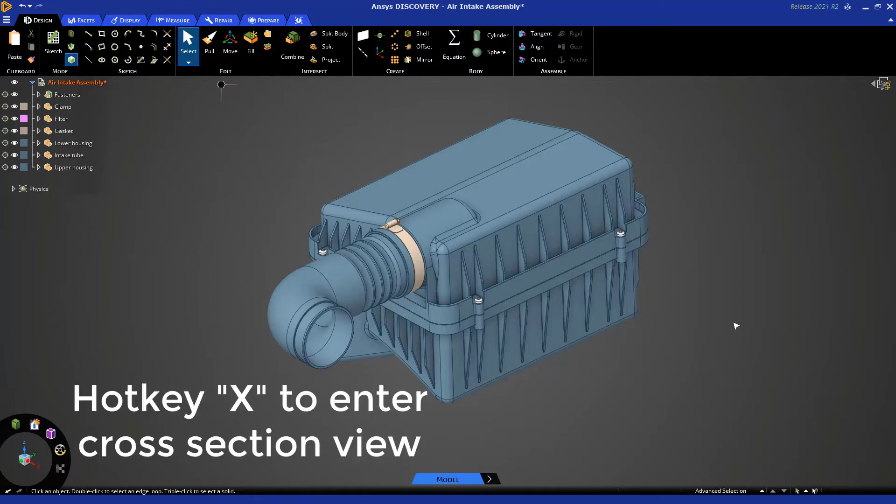
key("x")
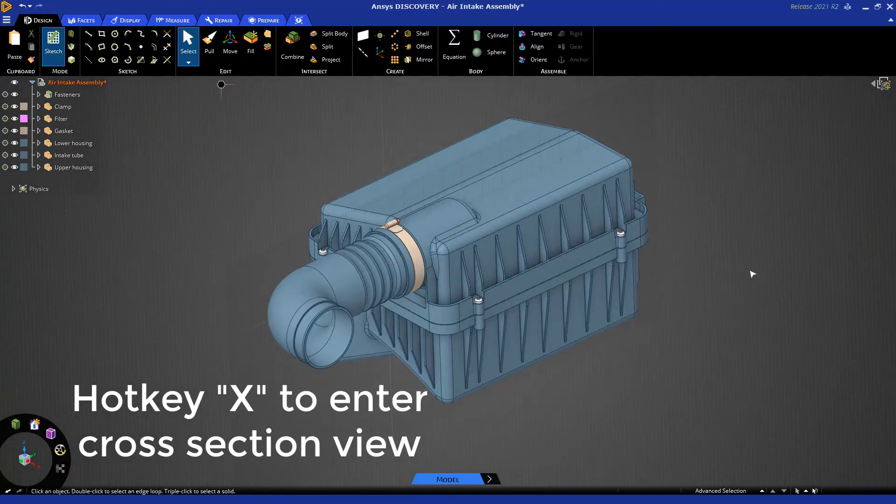
left_click(769, 238)
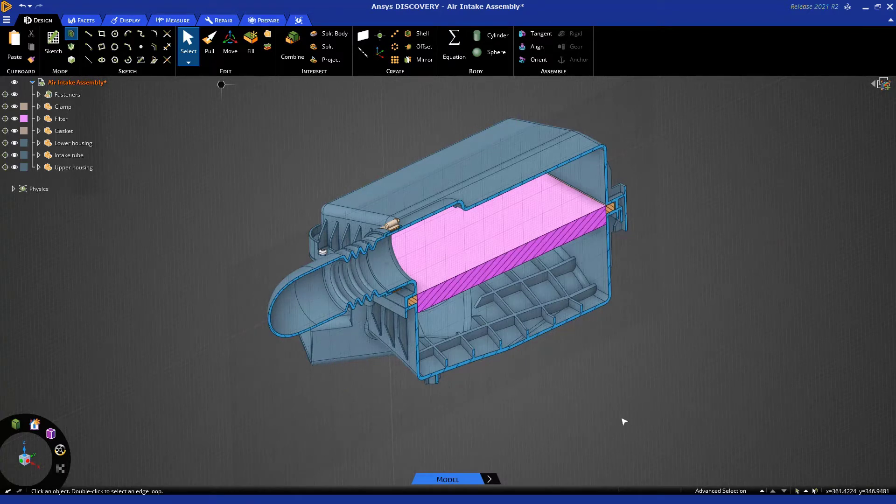
middle_click_drag(620, 418, 624, 420)
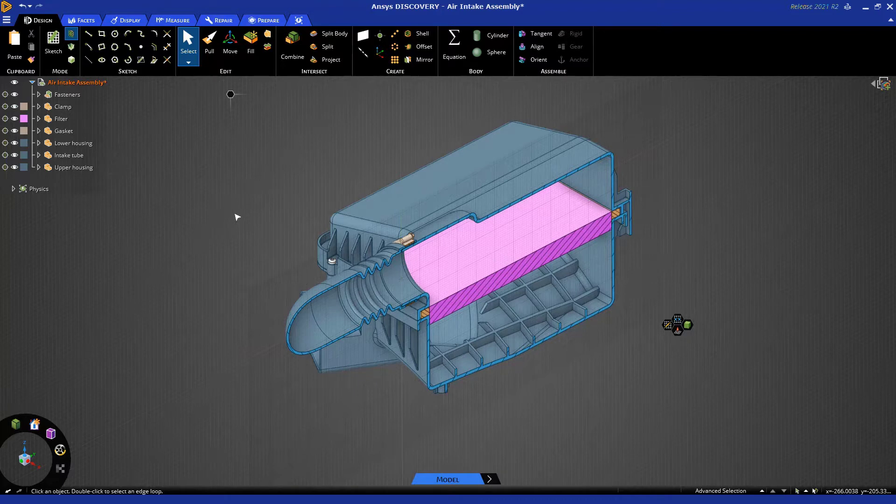
Hide the Filter component and return to the full uncut assembly
left_click(37, 122)
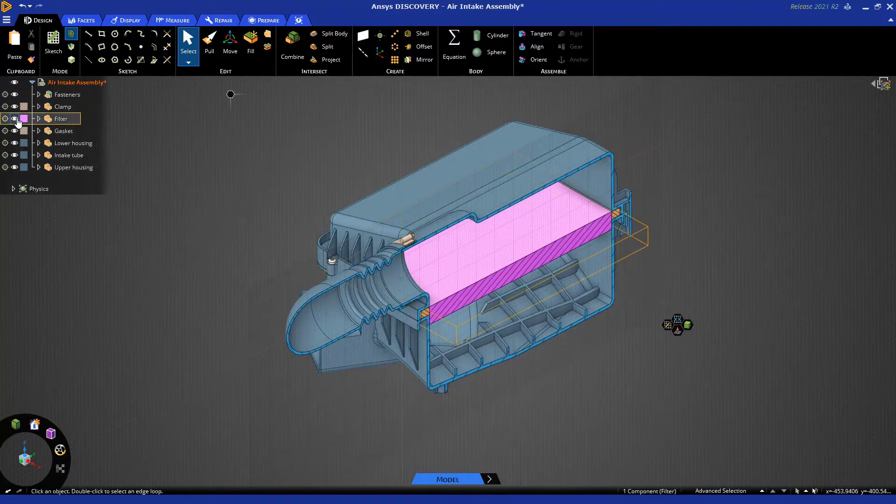
left_click(14, 118)
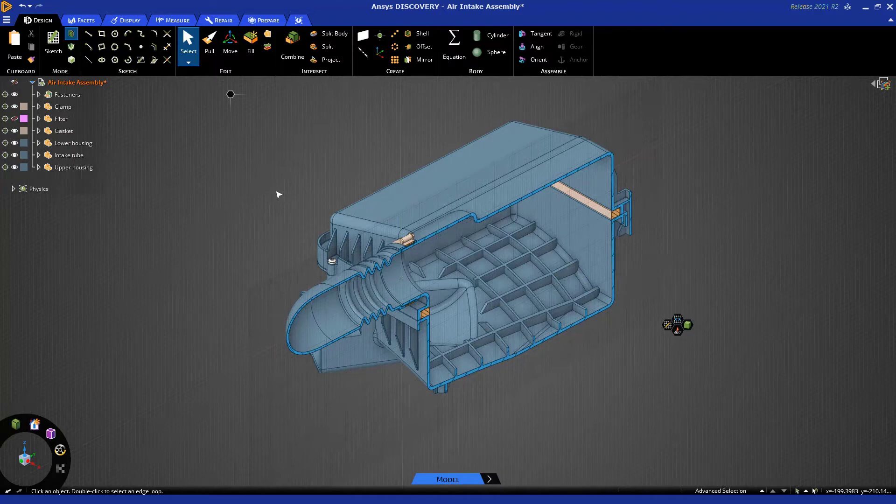
key("d")
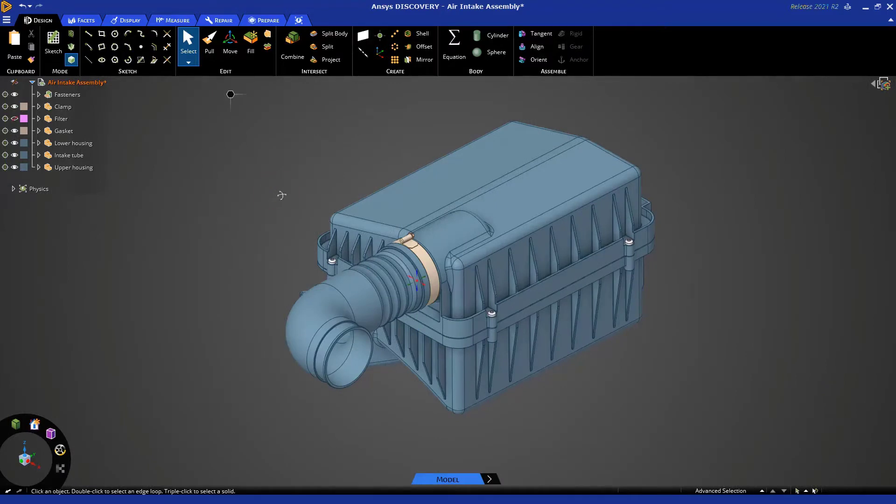
Start Volume Extract and select the intake tube's rim and the lower housing's rectangular opening
middle_click_drag(280, 194, 284, 198)
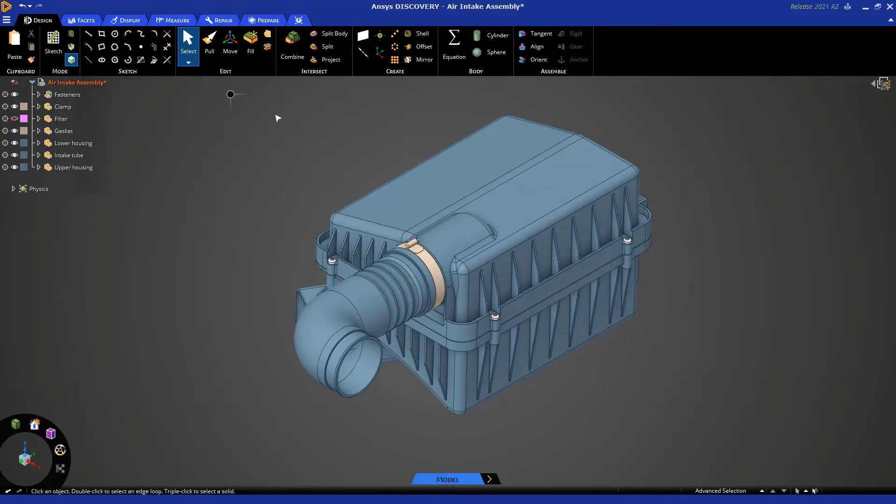
left_click(268, 21)
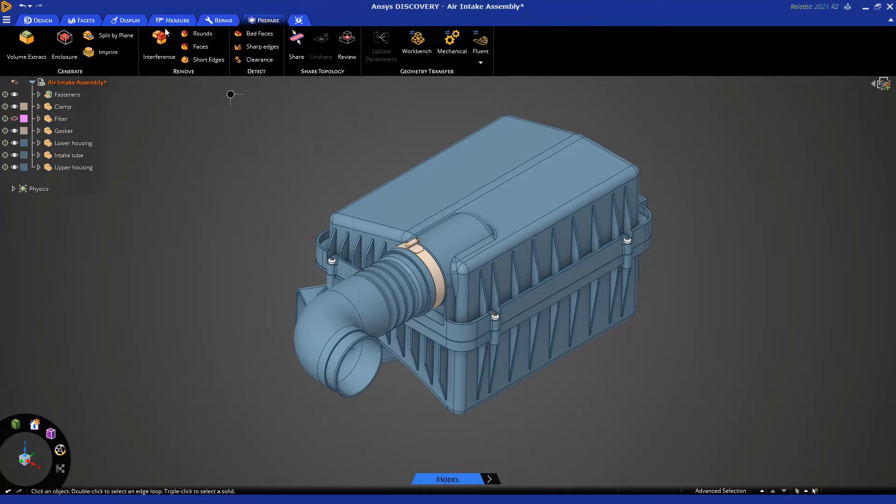
left_click(40, 68)
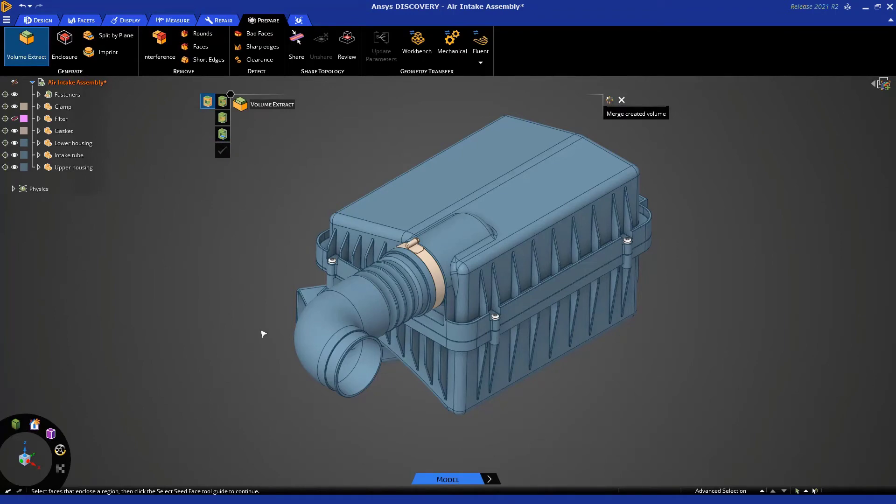
middle_click_drag(232, 350, 254, 350)
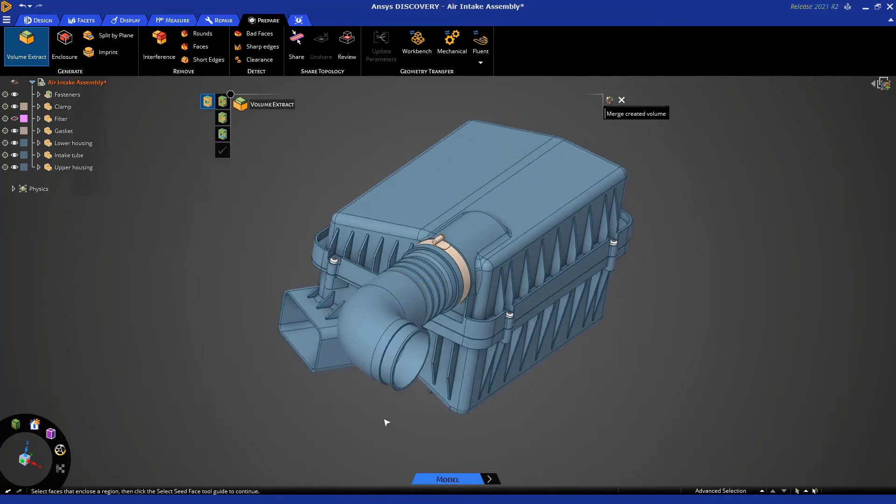
left_click(411, 351)
scroll(412, 351, "up", 4)
left_click(440, 317)
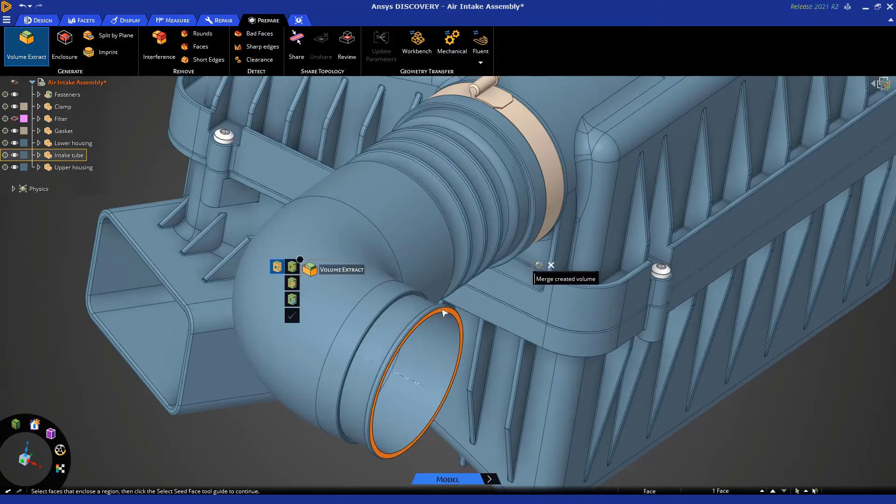
scroll(180, 305, "up", 4)
left_click(180, 304, "ctrl")
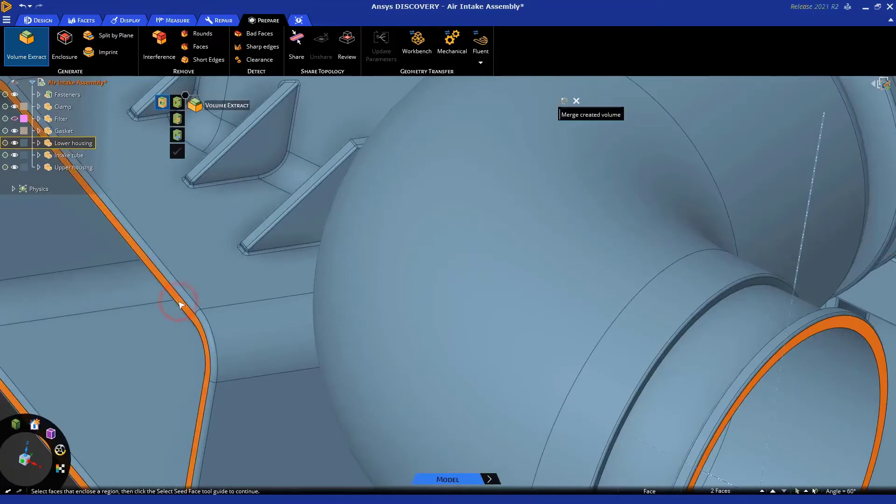
scroll(180, 305, "down", 6)
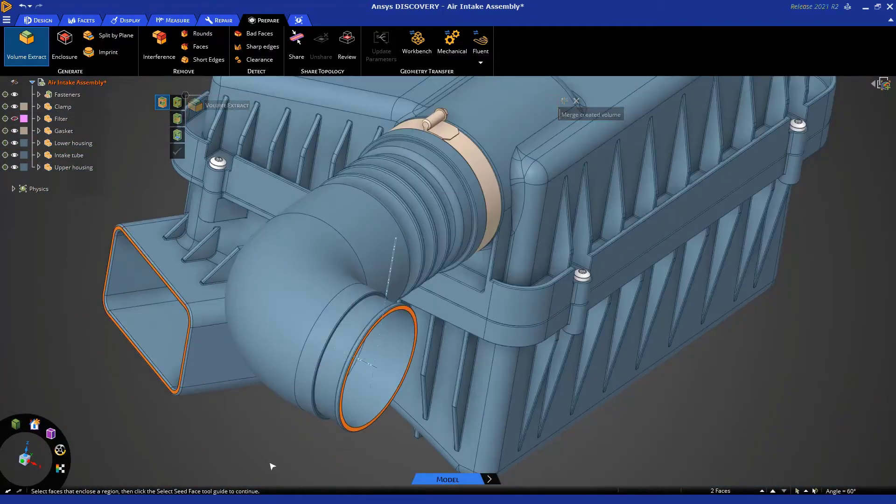
middle_click_drag(286, 468, 333, 460)
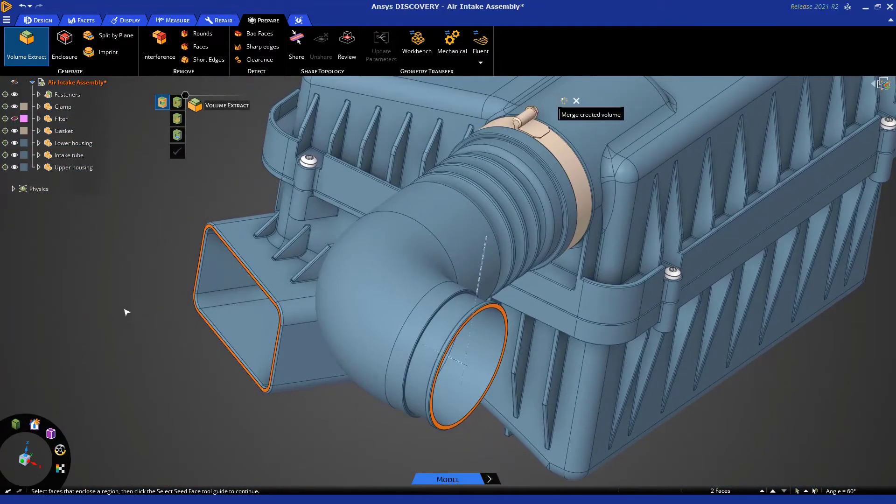
Pick an inner face of the intake as the seed to preview the enclosed air volume
left_click(178, 136)
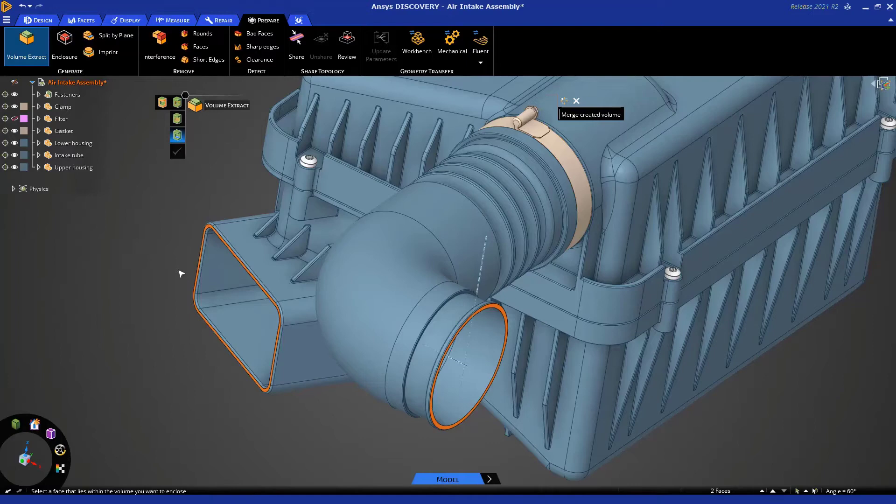
left_click(223, 271)
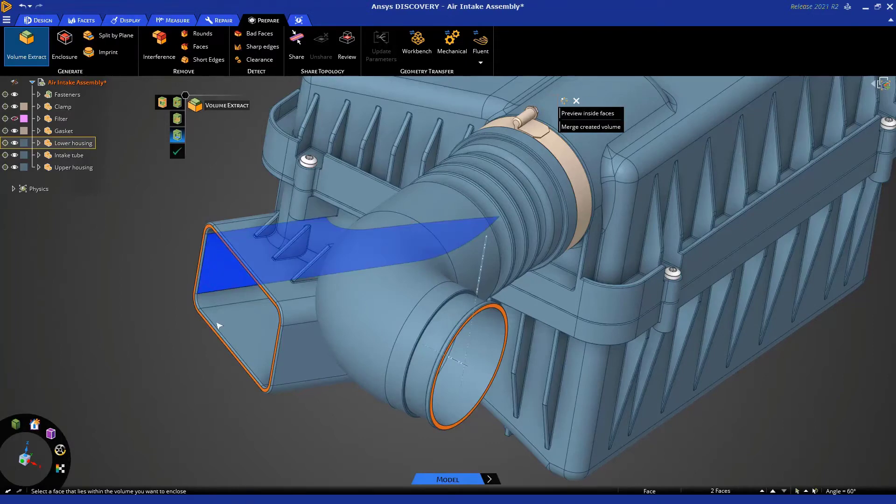
scroll(284, 441, "down", 3)
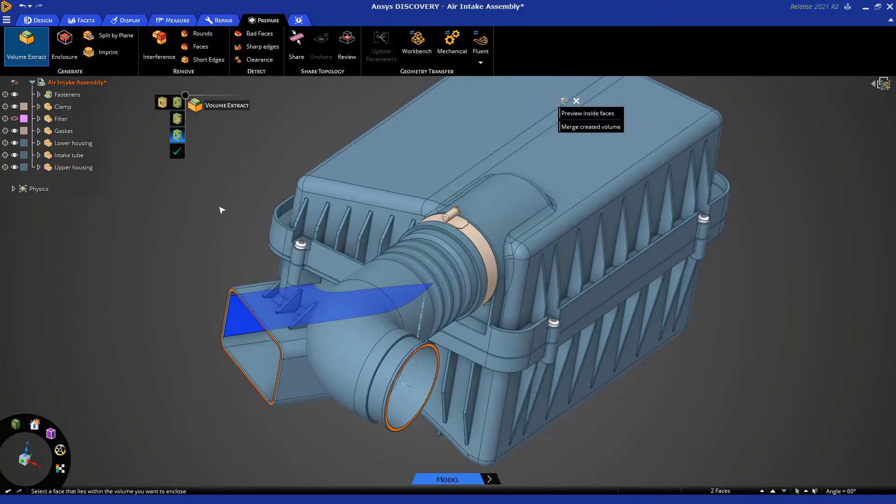
Enable Preview inside faces and adjust its slider to reveal the round hole in the duct
left_click(589, 113)
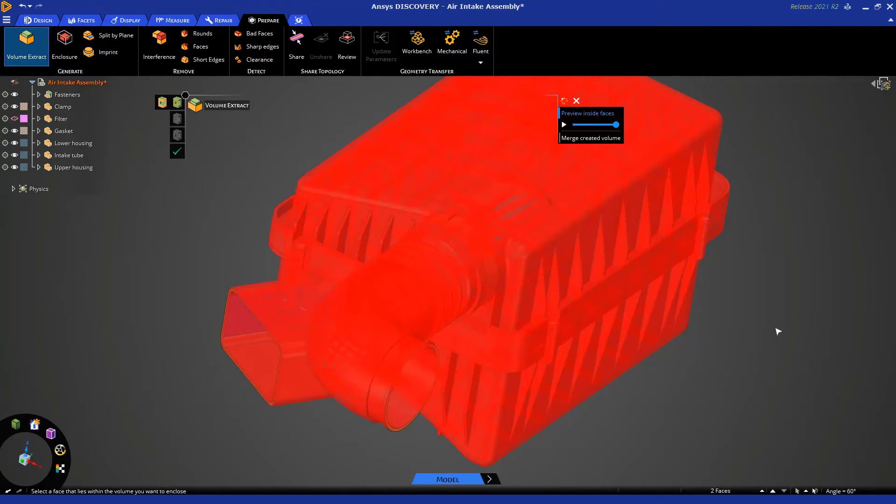
left_click(616, 124)
left_click_drag(616, 125, 579, 125)
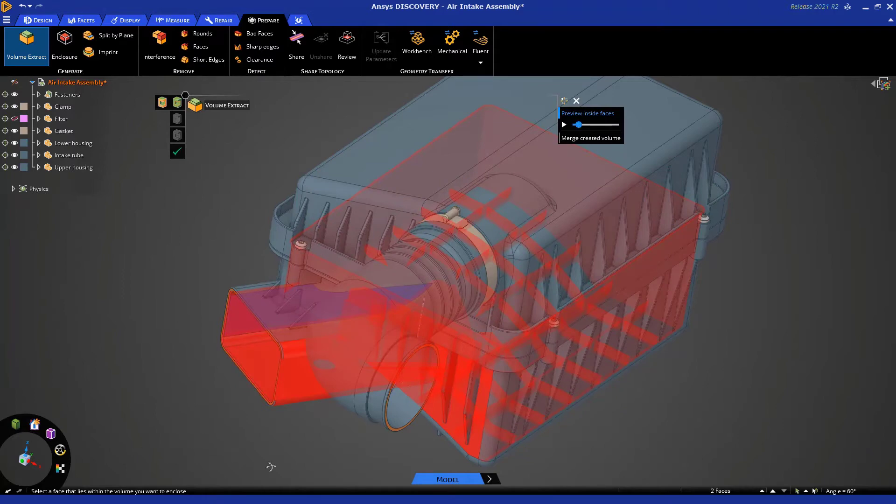
scroll(287, 450, "up", 4)
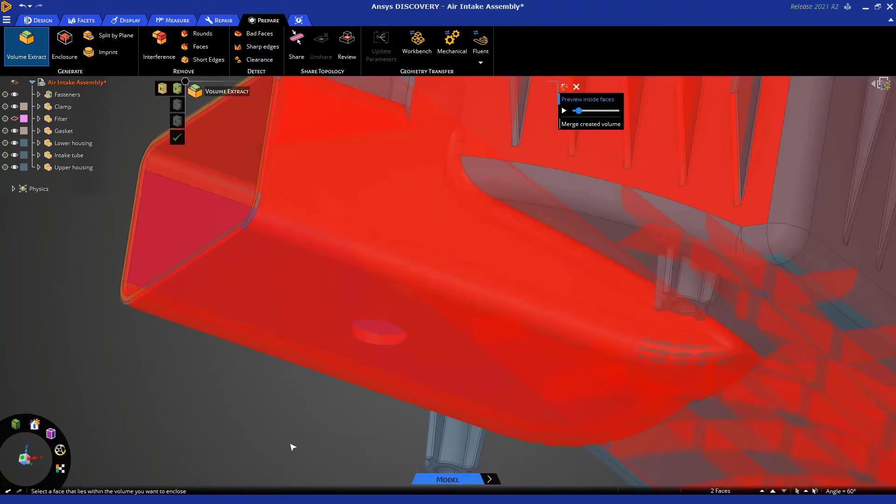
left_click_drag(578, 116, 579, 116)
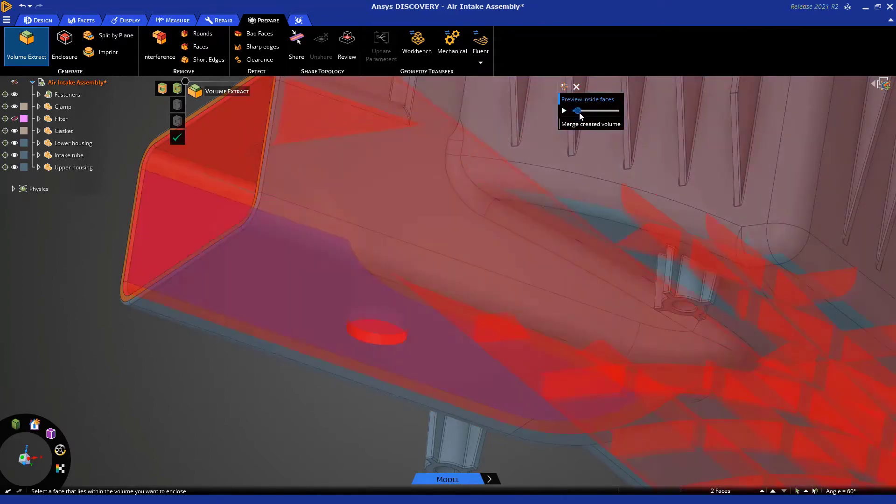
scroll(360, 348, "up", 3)
scroll(360, 348, "up", 2)
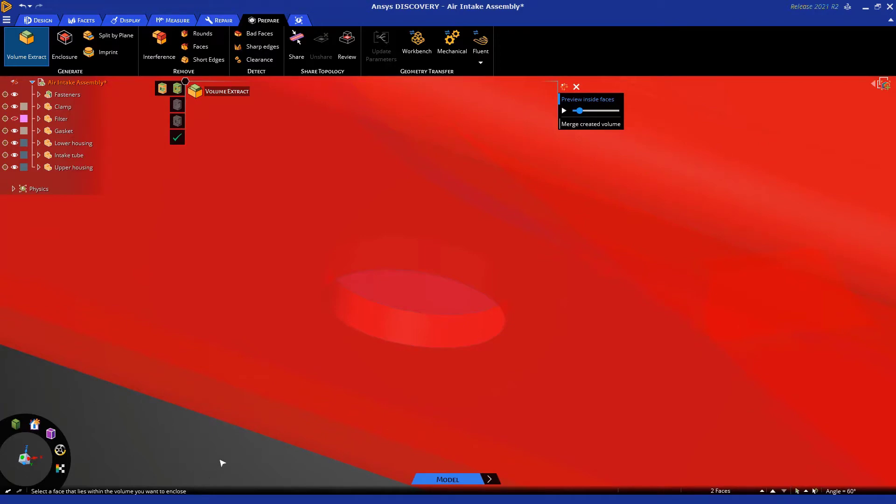
Exit Volume Extract and Fill the 10 mm-radius round hole's face in the lower housing wall
key("Escape")
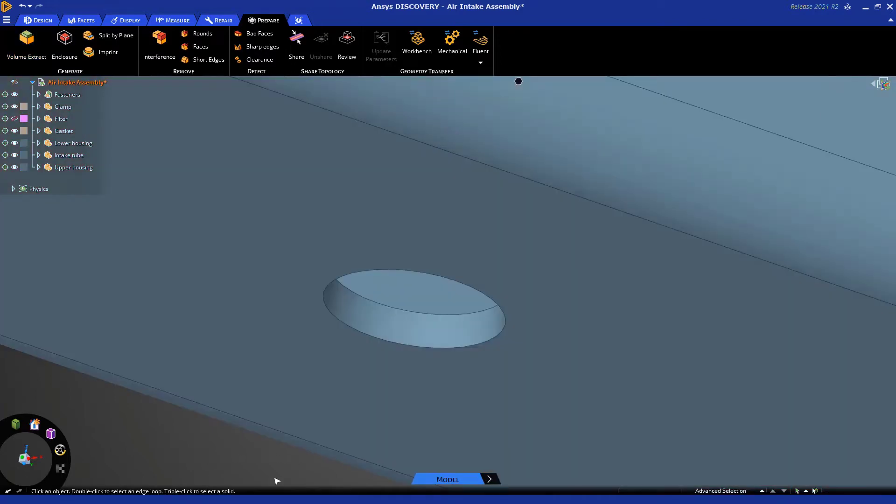
scroll(430, 350, "down", 6)
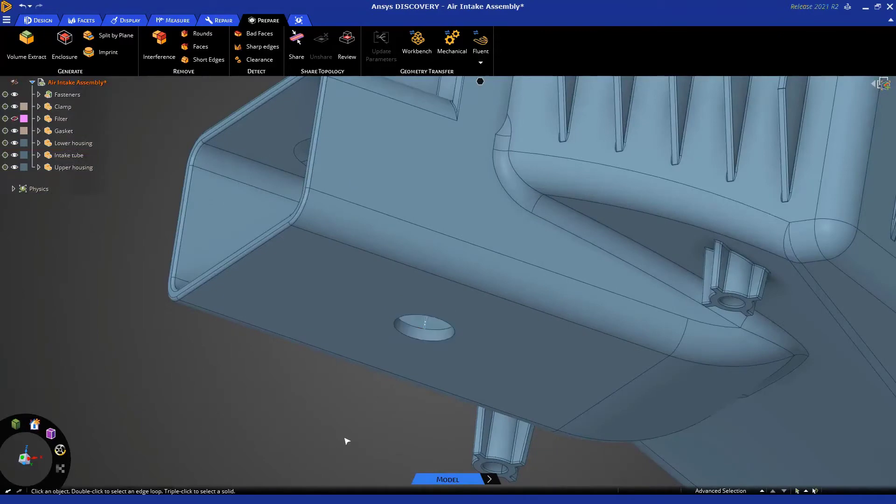
mouse_move(346, 436)
middle_mouse_down()
mouse_move(353, 418)
mouse_move(347, 424)
middle_mouse_up()
scroll(364, 421, "down", 2)
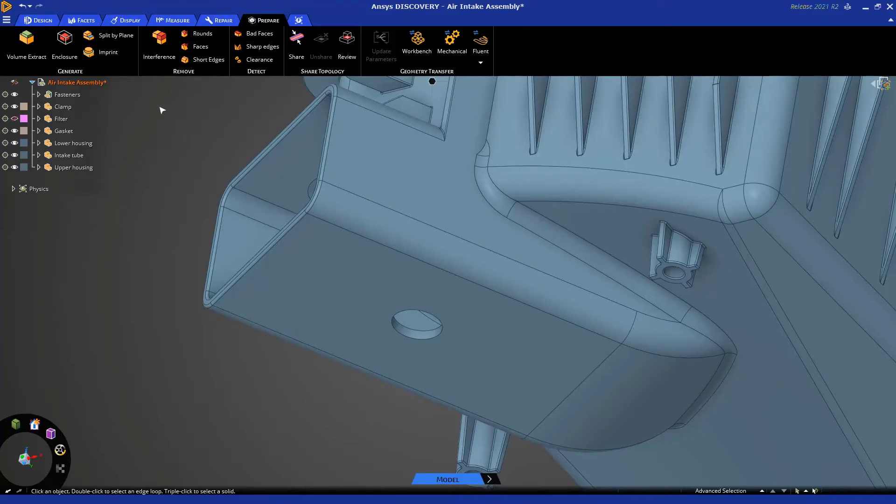
left_click(40, 20)
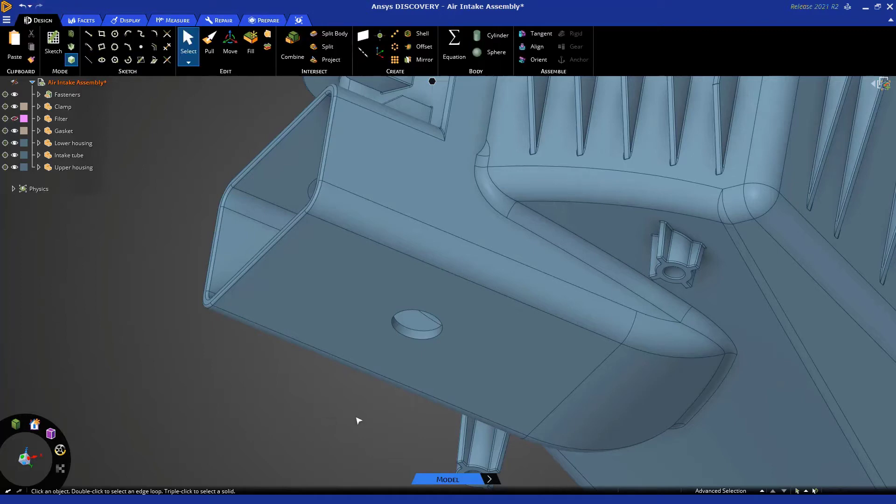
left_click(421, 337)
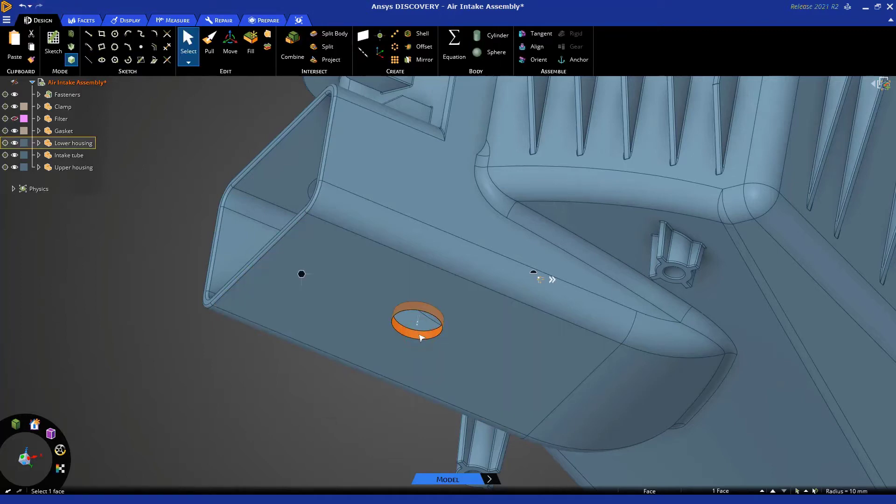
left_click(255, 52)
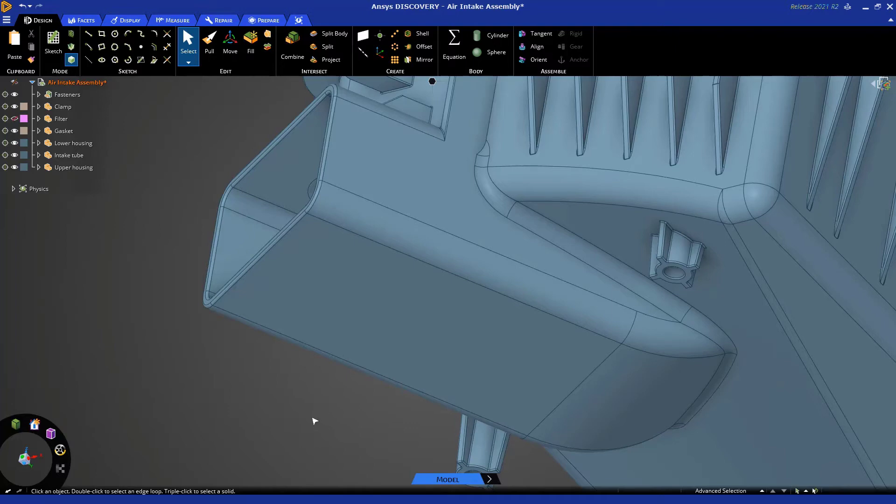
middle_click_drag(248, 383, 271, 464)
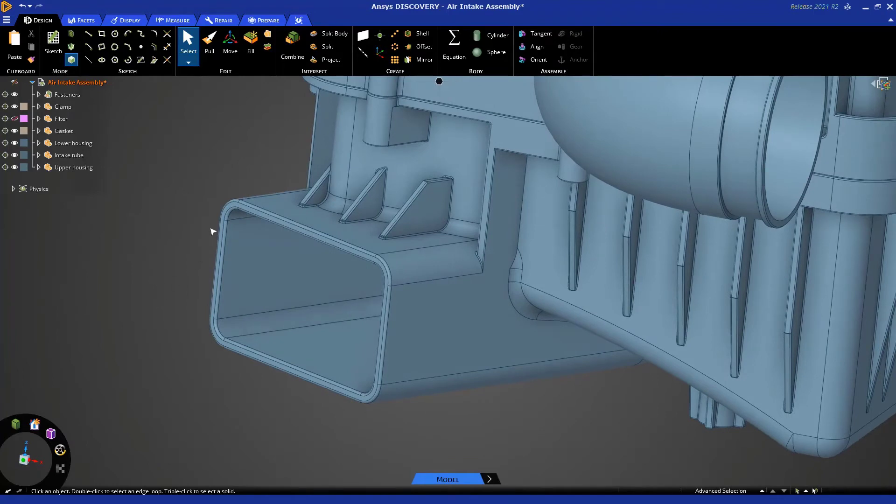
scroll(231, 213, "up", 2)
scroll(231, 214, "up", 3)
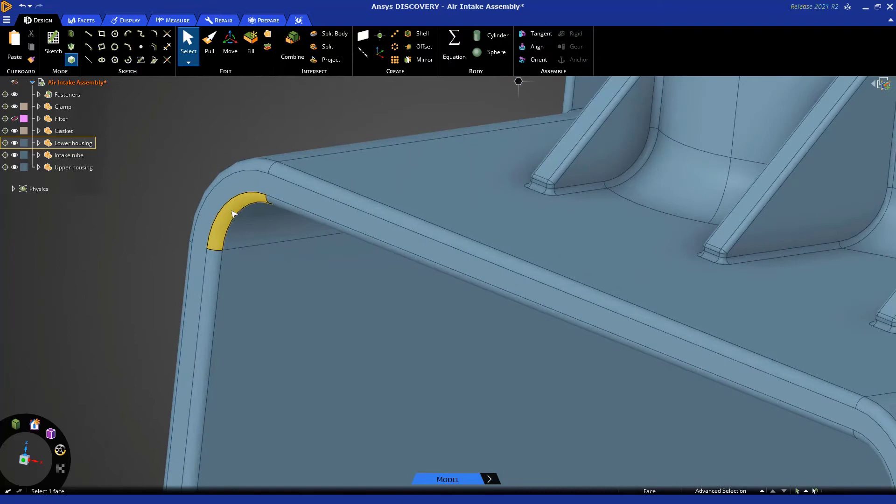
left_click(235, 210)
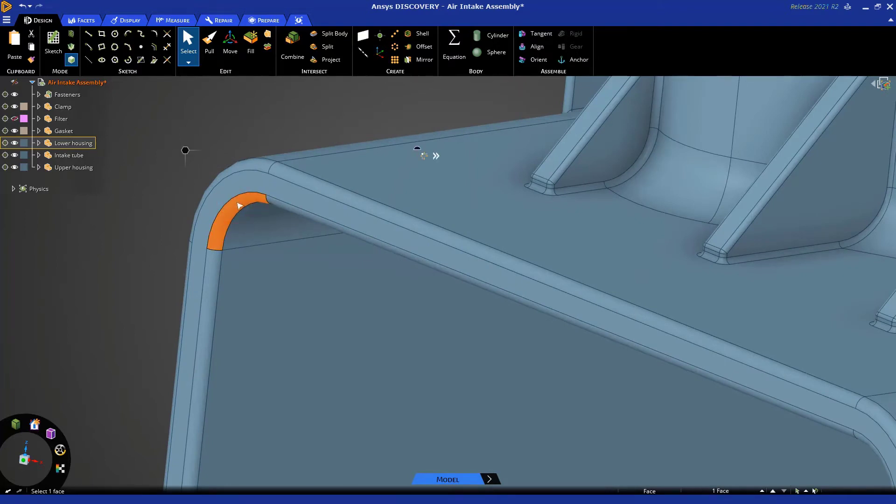
double_click(240, 206)
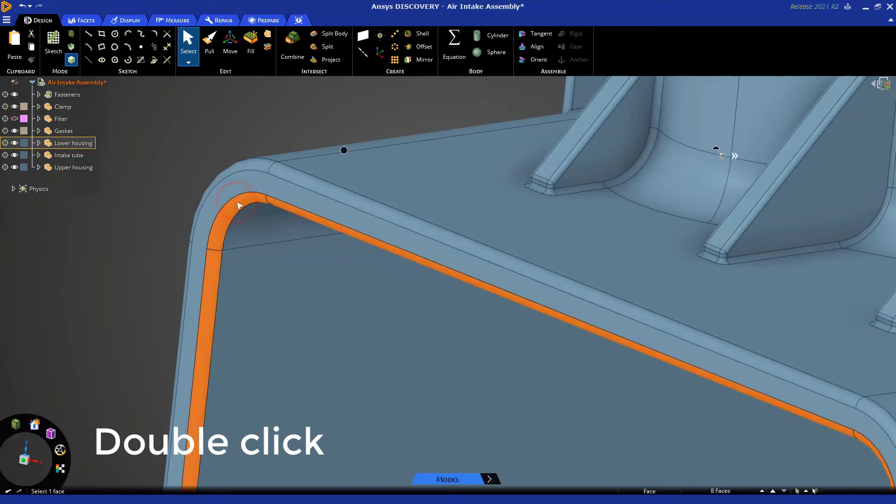
scroll(240, 204, "down", 5)
mouse_move(181, 293)
middle_mouse_down()
mouse_move(180, 270)
mouse_move(185, 282)
middle_mouse_up()
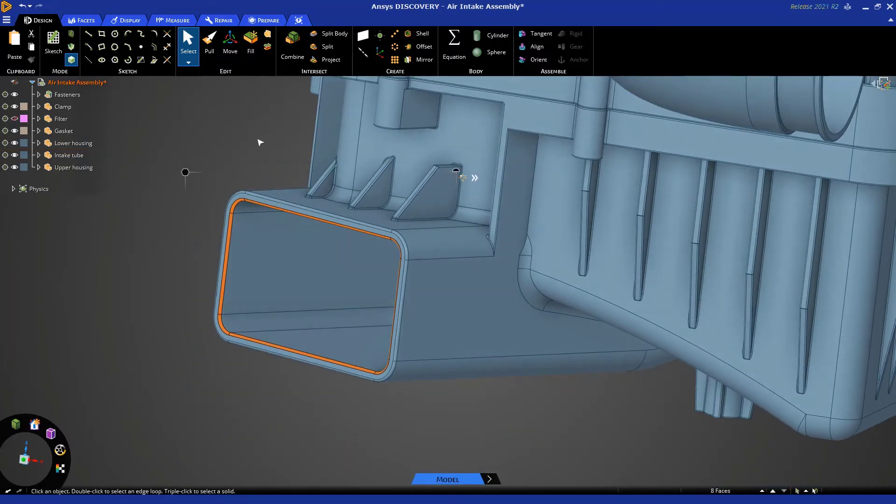
left_click(211, 194)
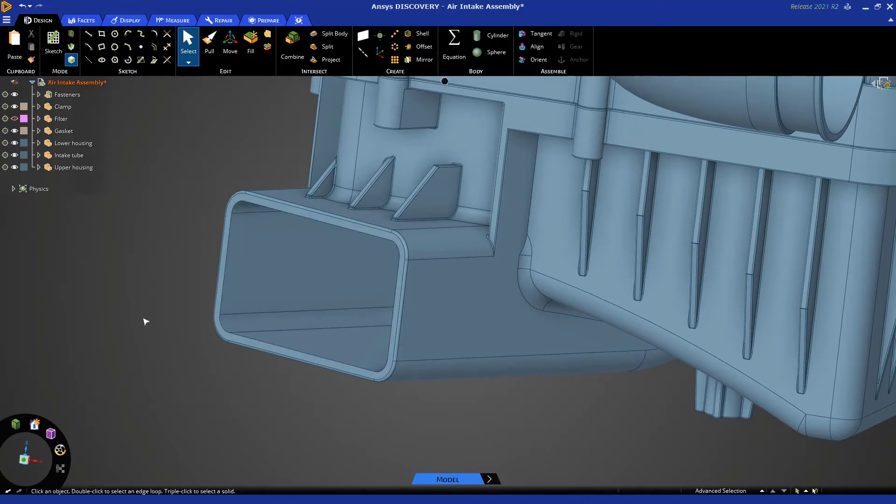
scroll(238, 371, "down", 5)
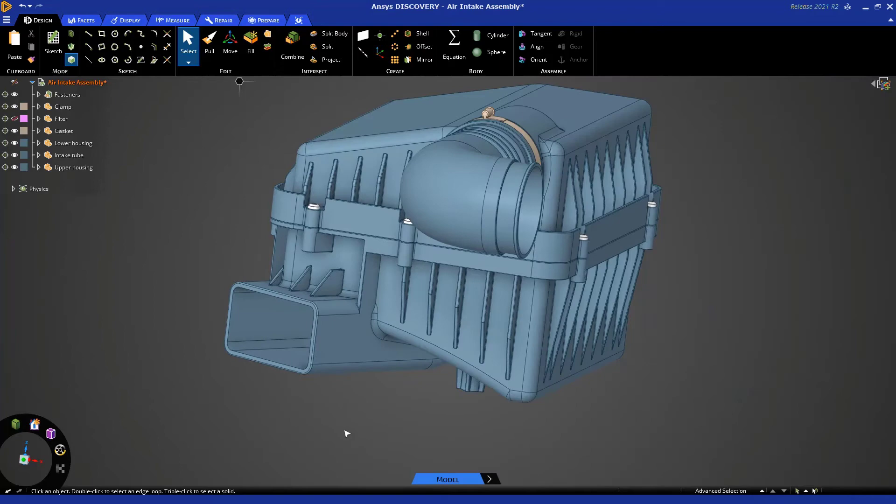
middle_click_drag(368, 430, 343, 444)
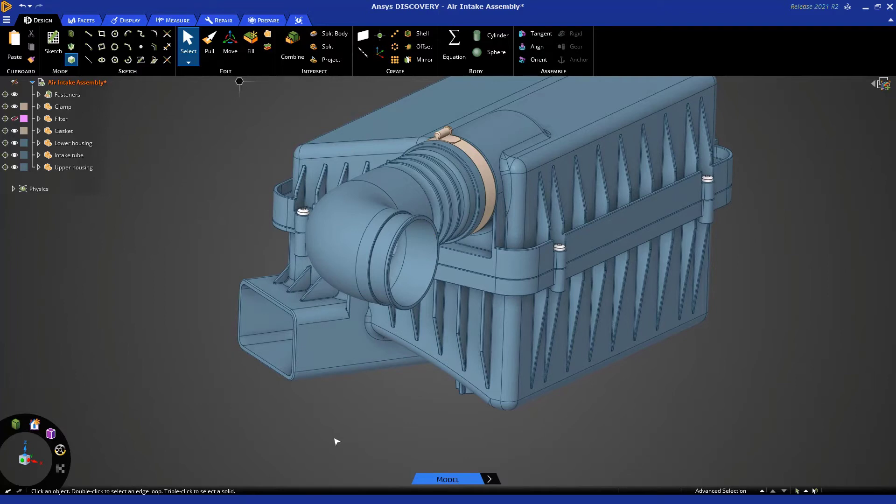
middle_click_drag(340, 436, 349, 453)
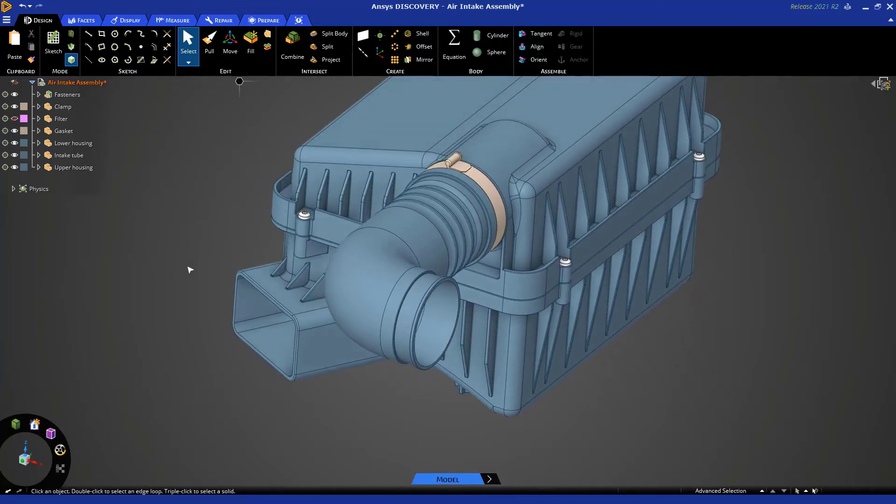
Start Volume Extract and select the tube rim and lower housing inlet as openings
left_click(268, 21)
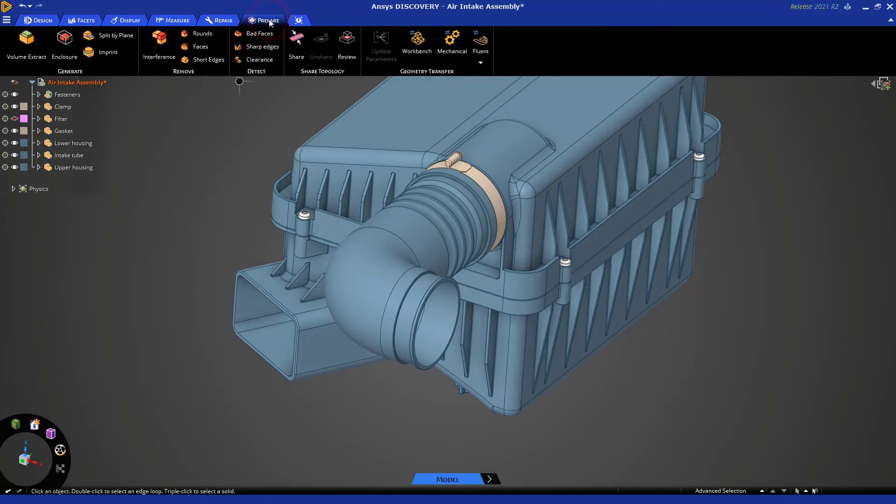
left_click(27, 43)
scroll(467, 271, "up", 5)
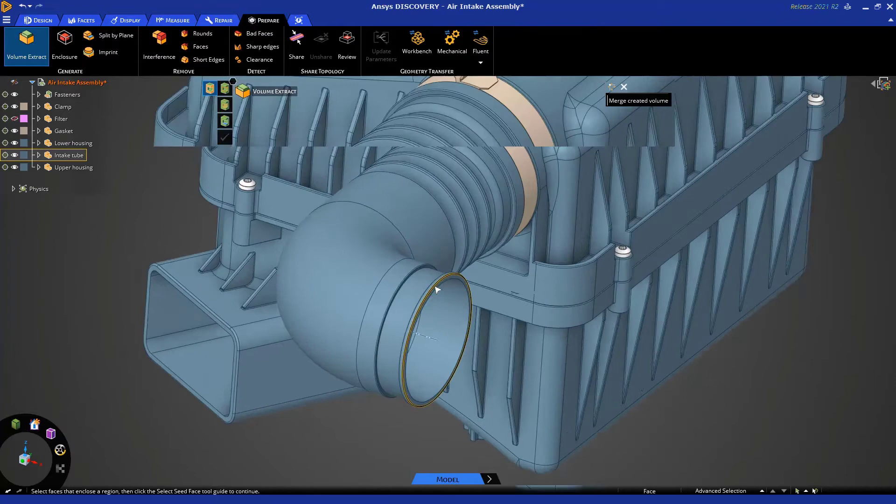
left_click(471, 270)
scroll(472, 270, "down", 5)
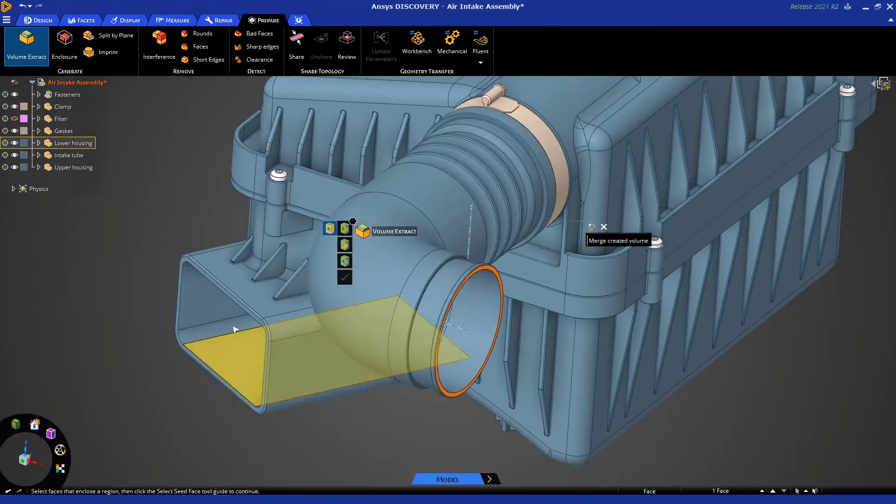
scroll(233, 318, "up", 6)
left_click(270, 294)
scroll(270, 293, "down", 5)
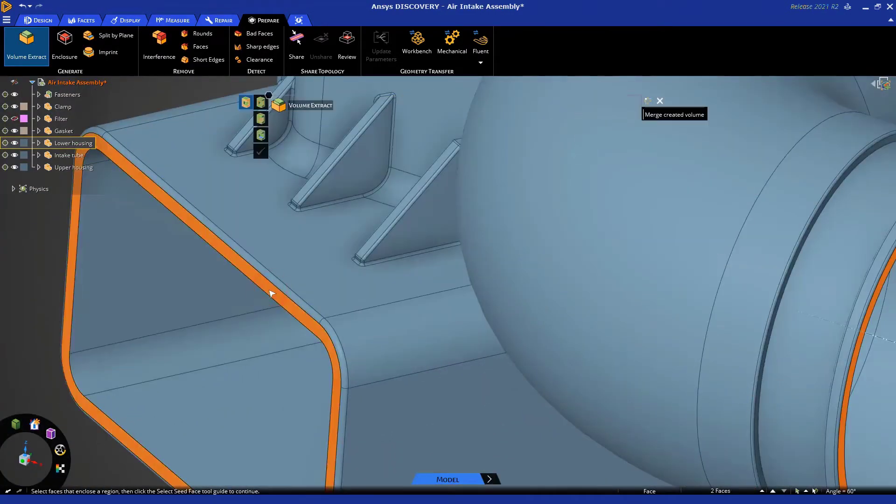
Pick an inside seed face, preview inside faces, and complete the extraction into a Volume body
left_click(178, 135)
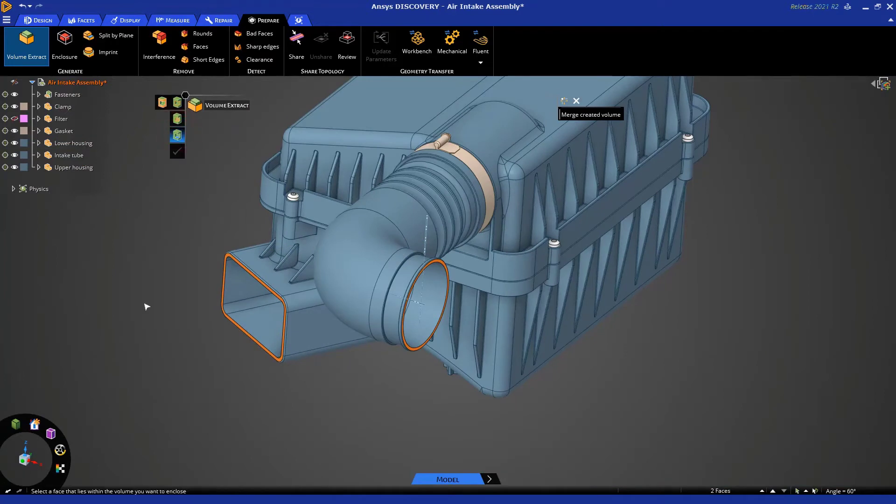
left_click(246, 288)
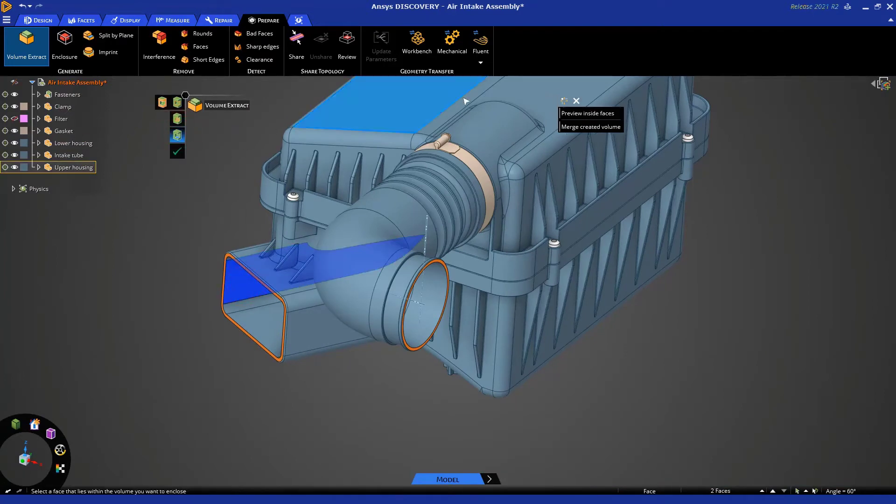
left_click(574, 113)
key("Return")
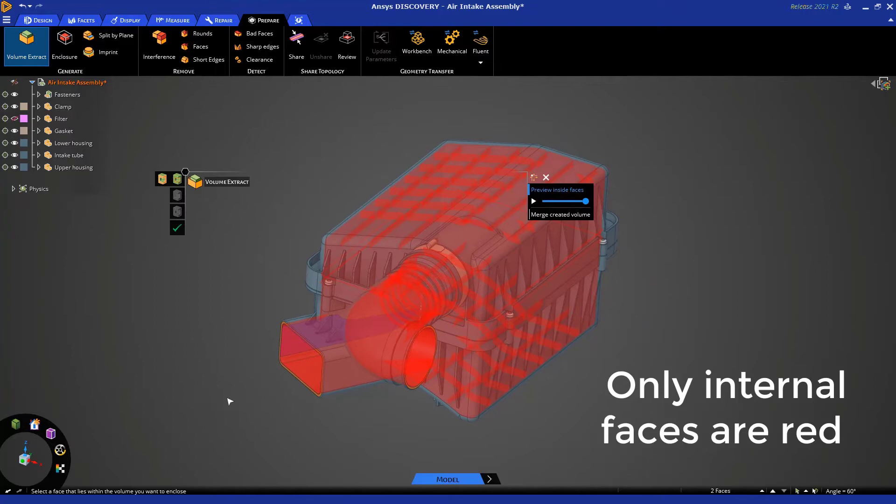
left_click(176, 229)
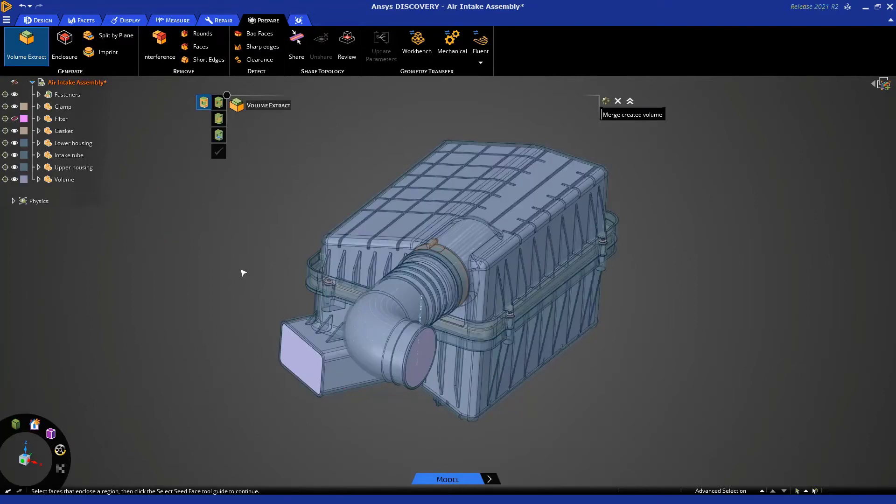
key("Escape")
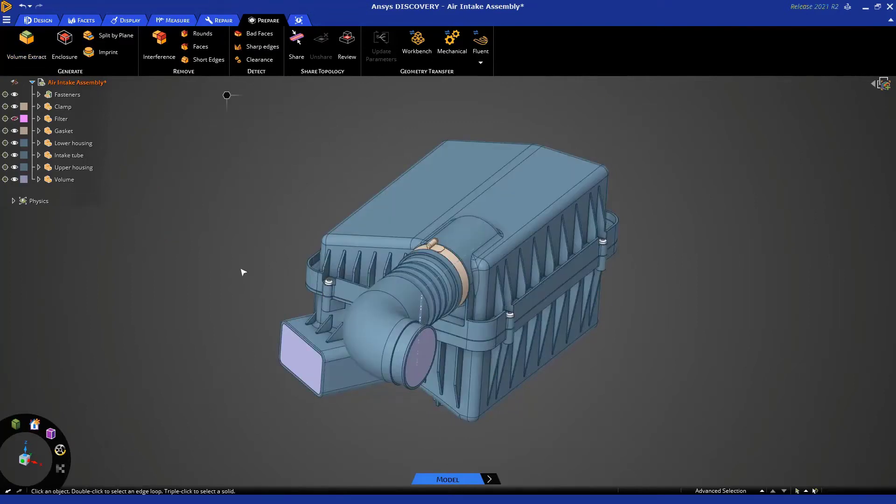
In the Design tab, expand the new Volume component in the Structure tree and select its Volume body
left_click(41, 20)
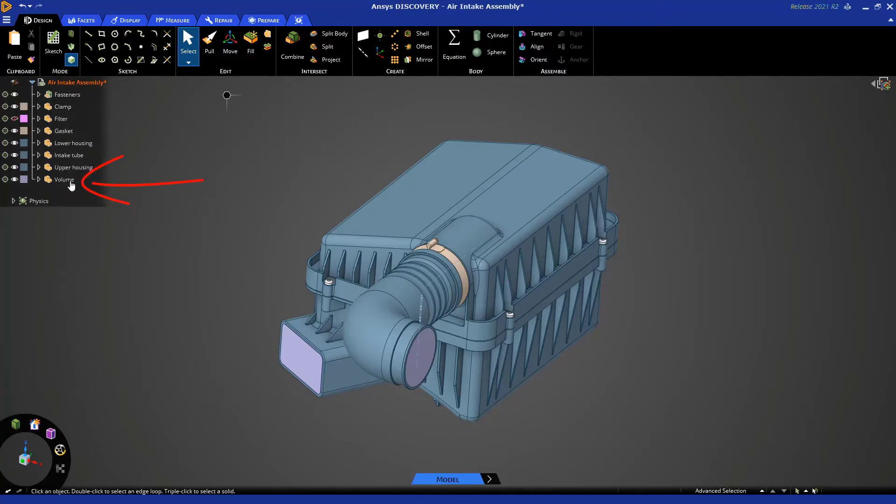
left_click(60, 180)
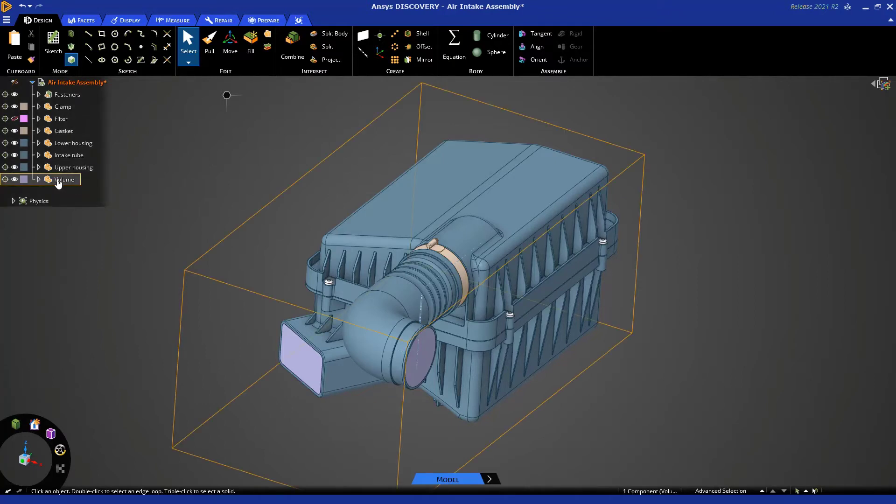
left_click(39, 180)
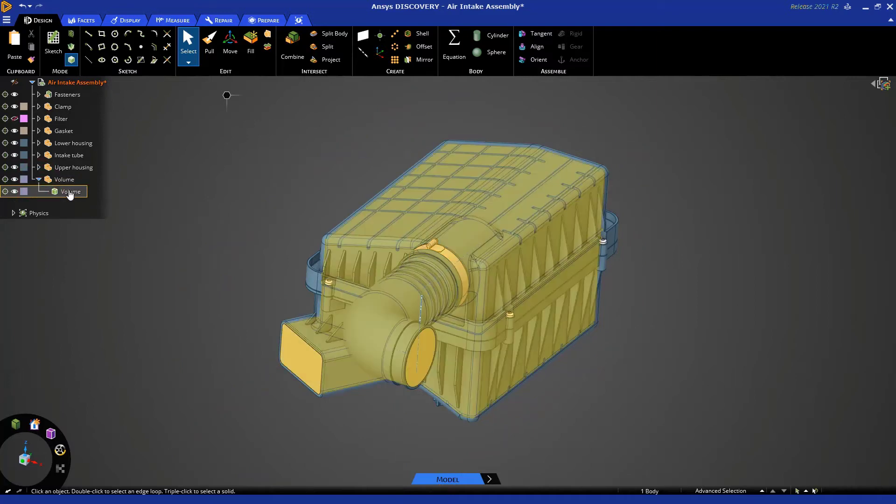
left_click(69, 191)
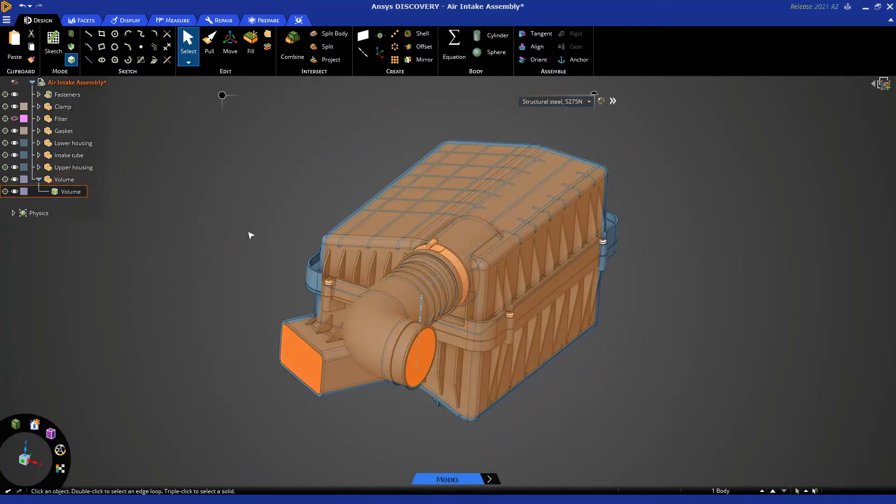
left_click(250, 235)
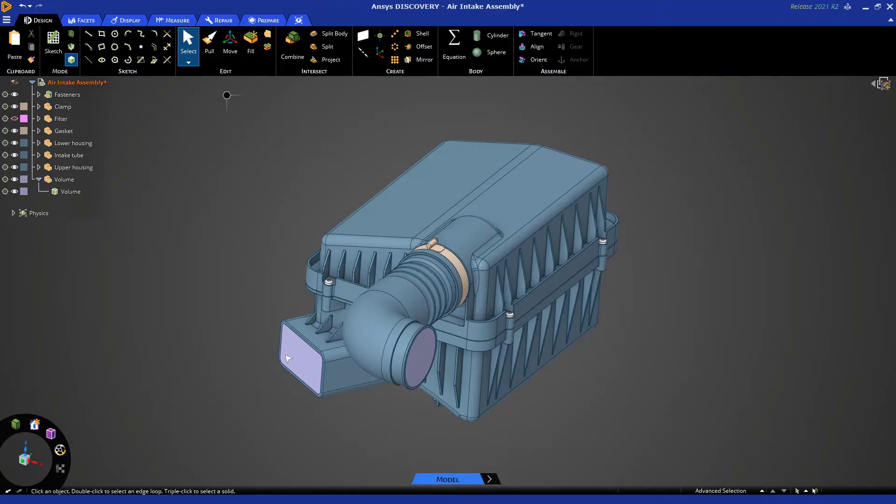
Hide every component except the air volume using Hide Others on its inlet face
left_click(293, 355)
right_click(294, 355)
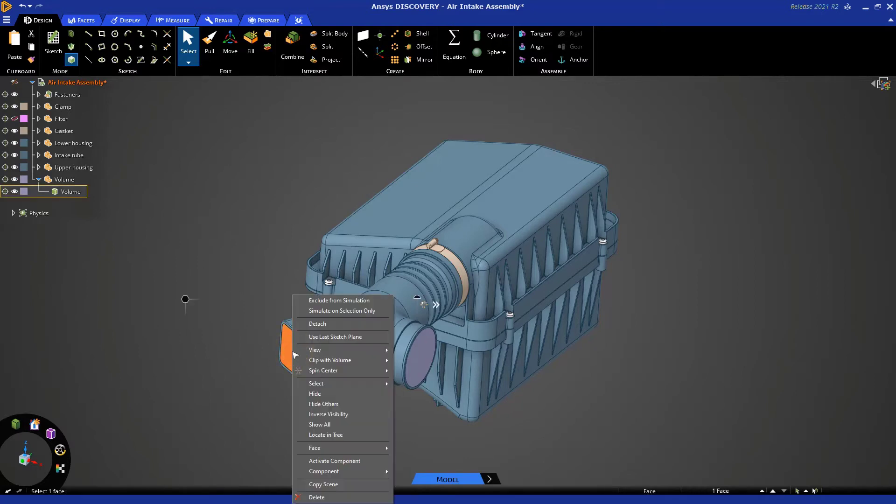
left_click(319, 405)
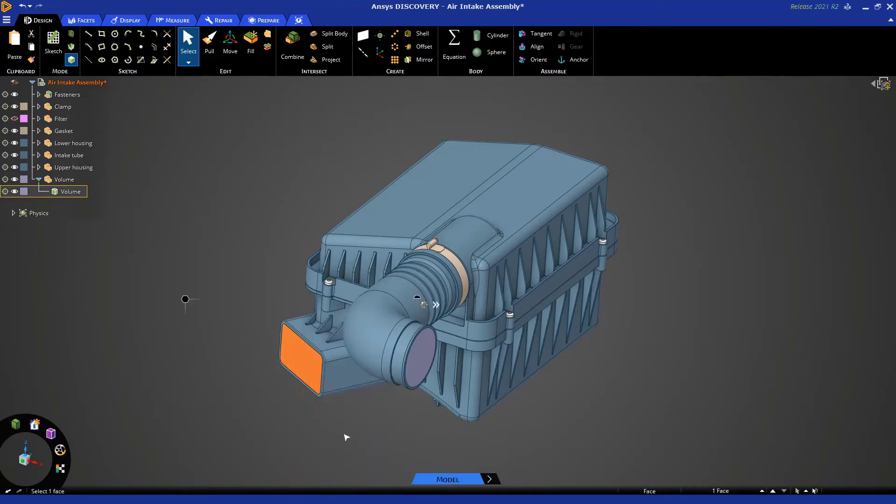
left_click(344, 435)
Snap to a side view and box-select the ring of edges at the tube flange
middle_click_drag(283, 446, 227, 425)
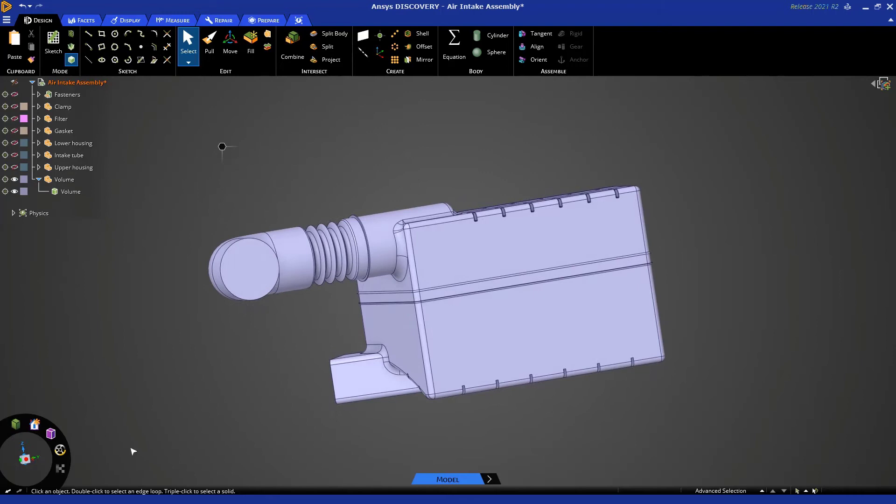
left_click(27, 461)
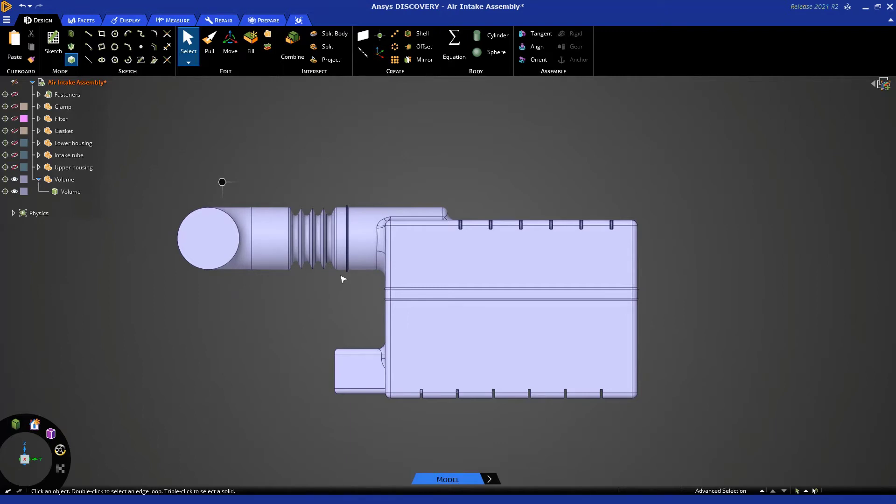
scroll(343, 279, "up", 5)
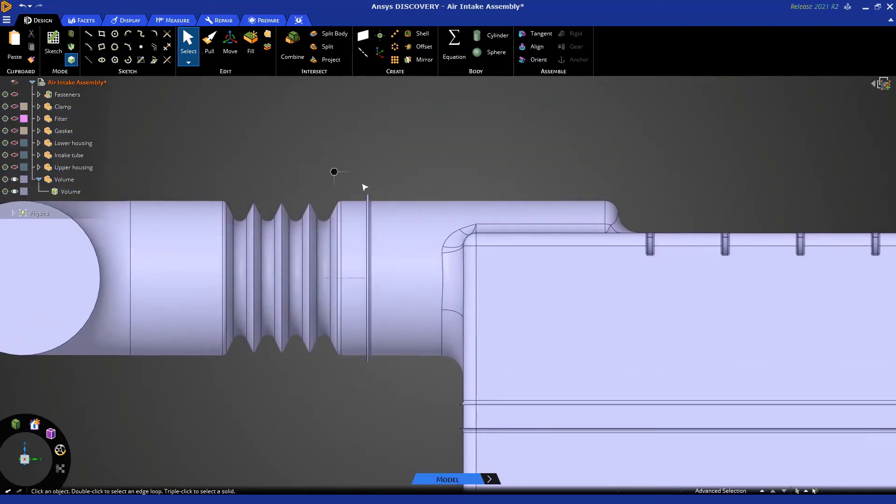
left_click_drag(358, 183, 401, 388)
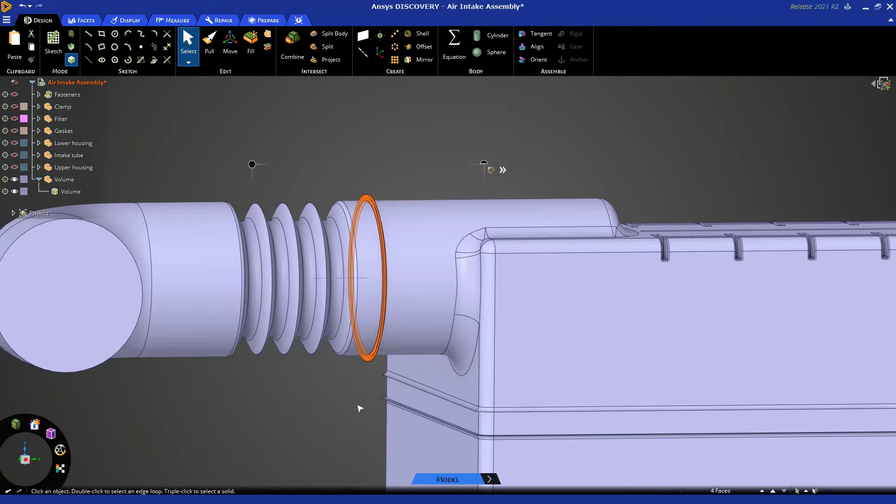
left_click(359, 409)
scroll(341, 423, "down", 1)
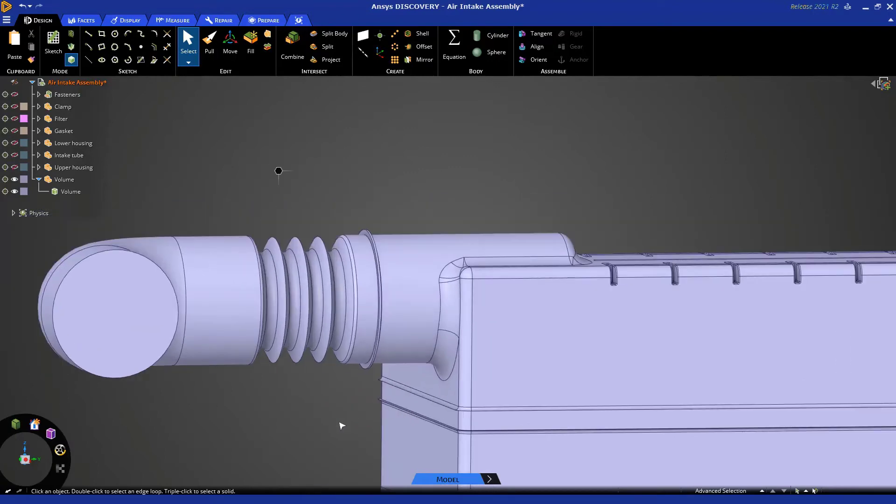
middle_click_drag(311, 413, 355, 358, "shift")
Show all hidden parts again and reorient the assembly by orbiting and panning
right_click(339, 342)
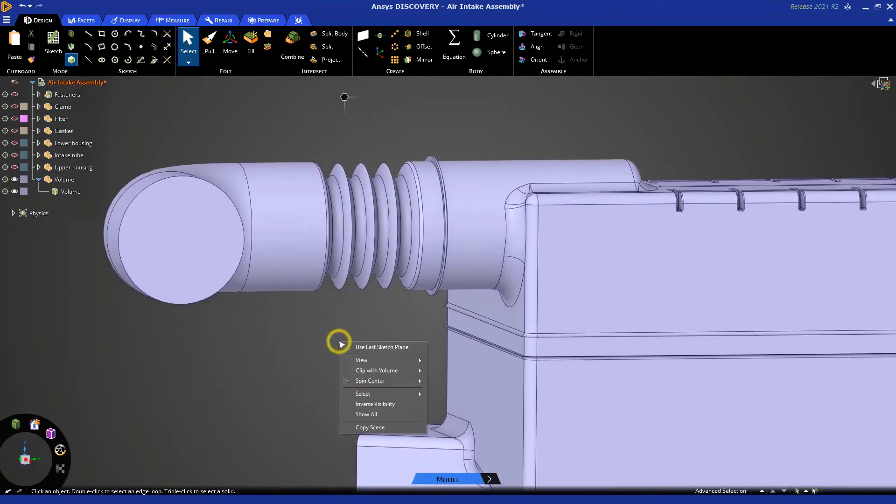
left_click(361, 416)
scroll(286, 374, "down", 3)
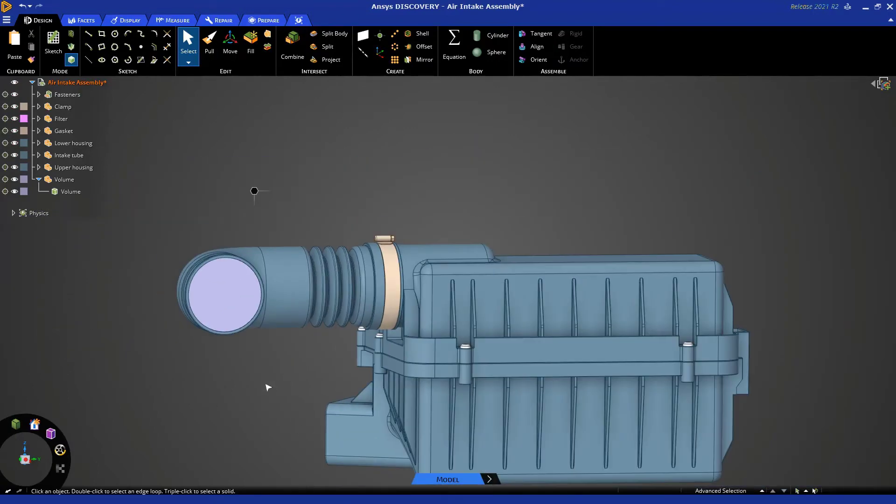
middle_click_drag(266, 386, 296, 402)
mouse_move(206, 406)
middle_mouse_down("shift")
mouse_move(190, 316)
mouse_move(198, 341)
middle_mouse_up("shift")
Cut the model into a cross-section and zoom into the housing wall near the clamp
key("x")
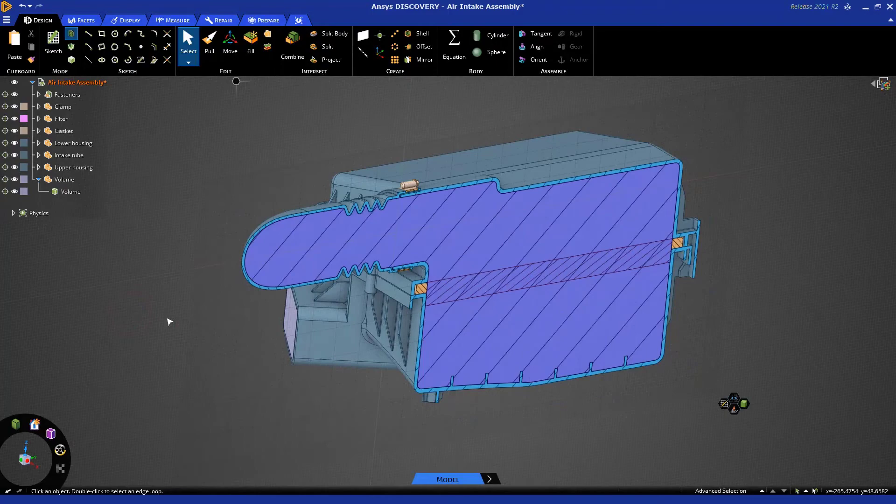
scroll(404, 198, "up", 5)
scroll(406, 206, "up", 5)
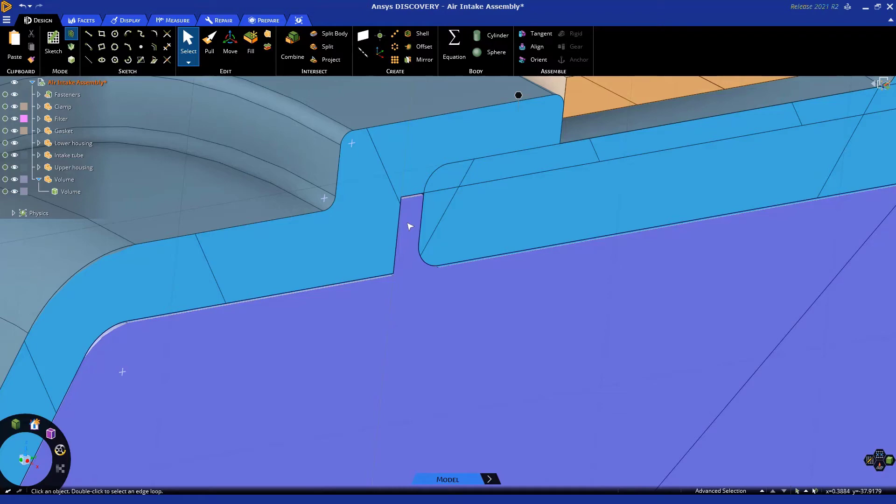
Hide the air Volume component in the structure tree to expose the seam gap
left_click(63, 180)
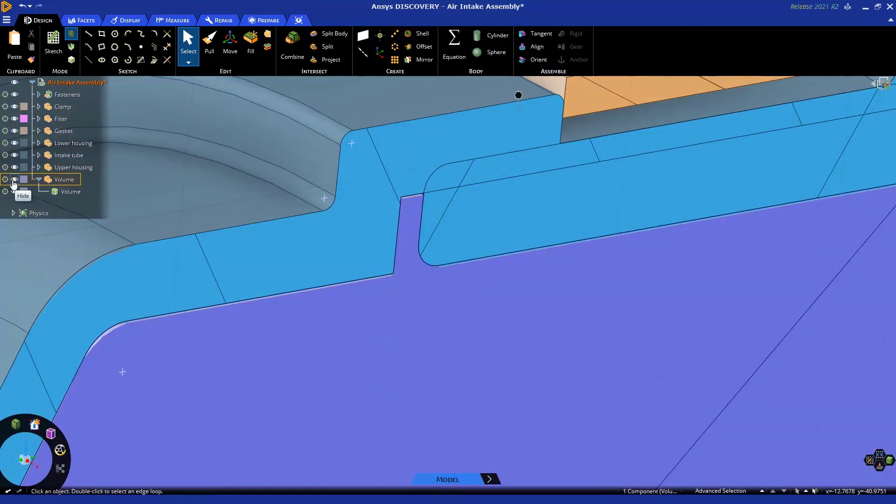
left_click(14, 180)
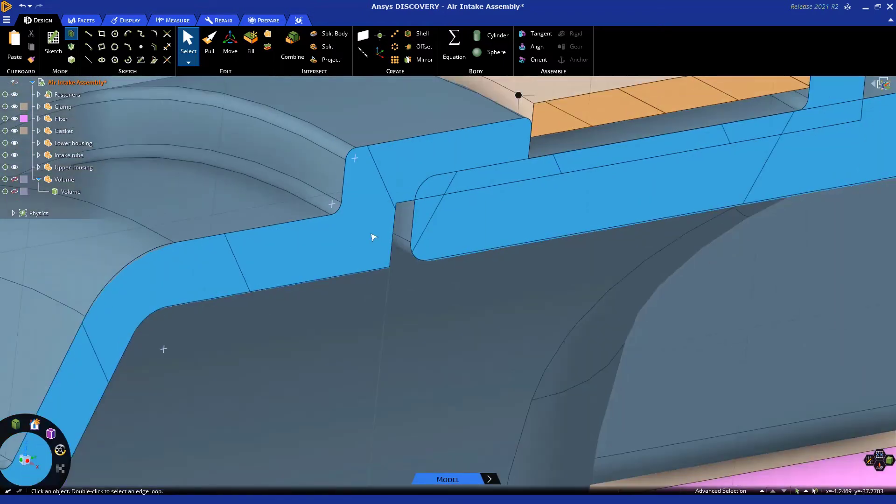
scroll(369, 237, "down", 1)
Try shifting the seam step face to the right, then undo the move
middle_click_drag(368, 236, 368, 237)
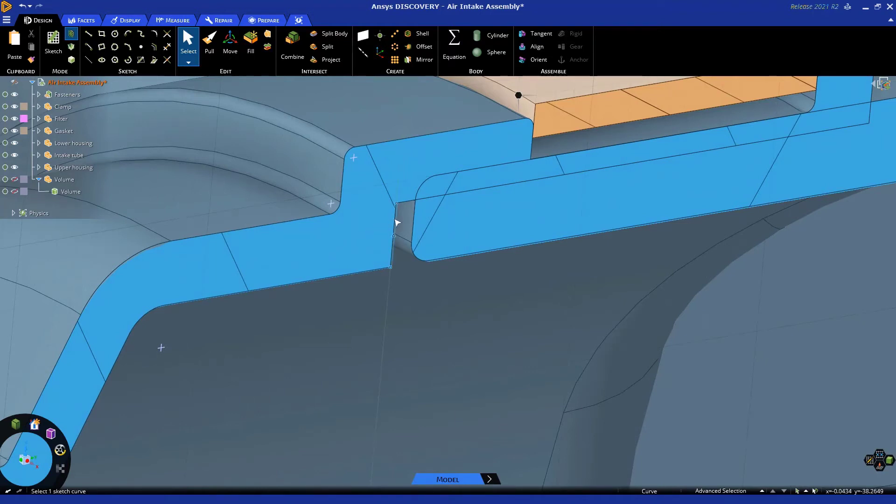
left_click_drag(396, 223, 455, 216)
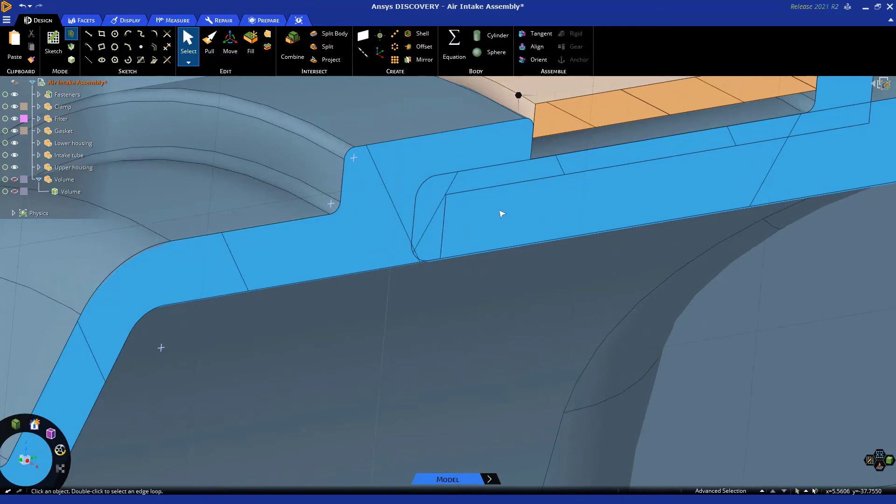
left_click(22, 6)
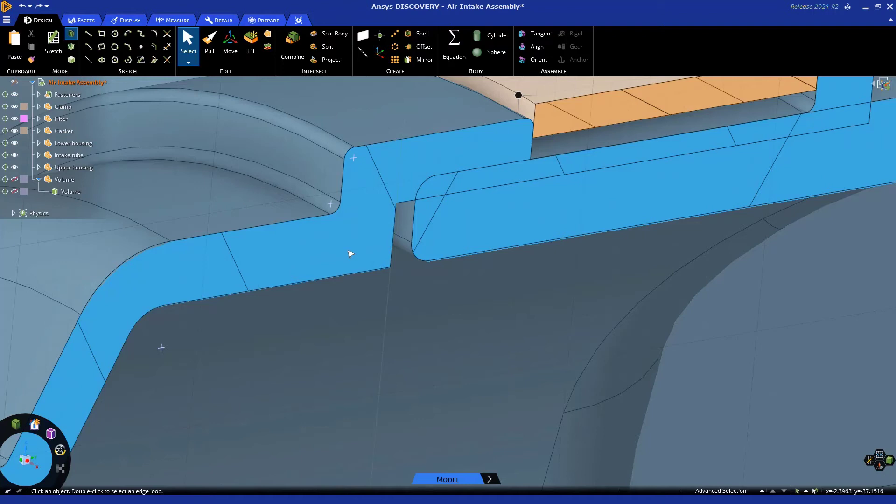
Pull the intake tube face by 5 mm, then undo the pull
left_click(210, 46)
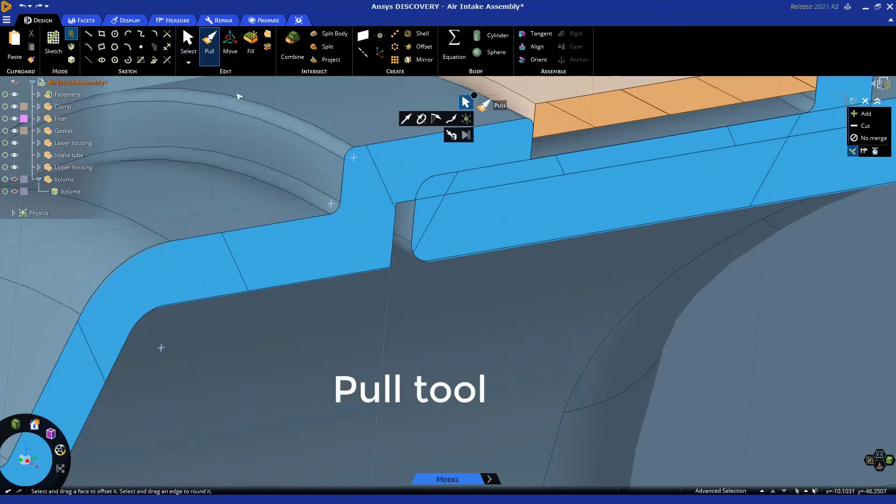
left_click(397, 218)
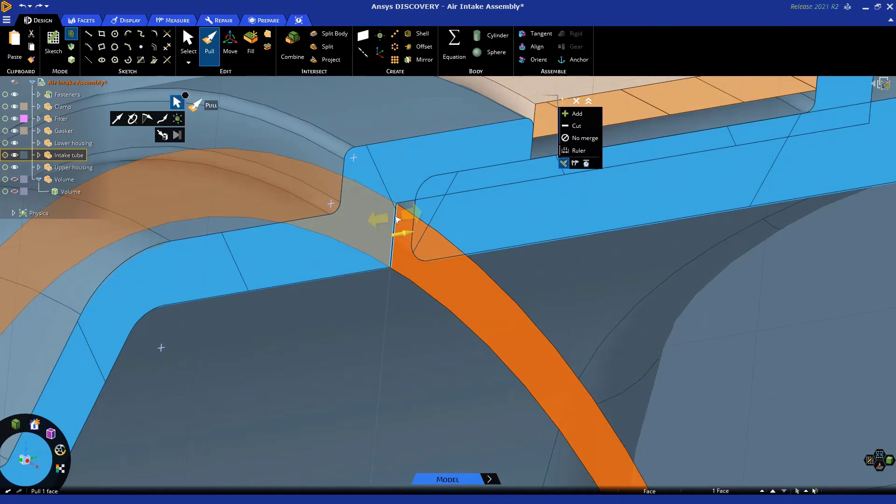
key("space")
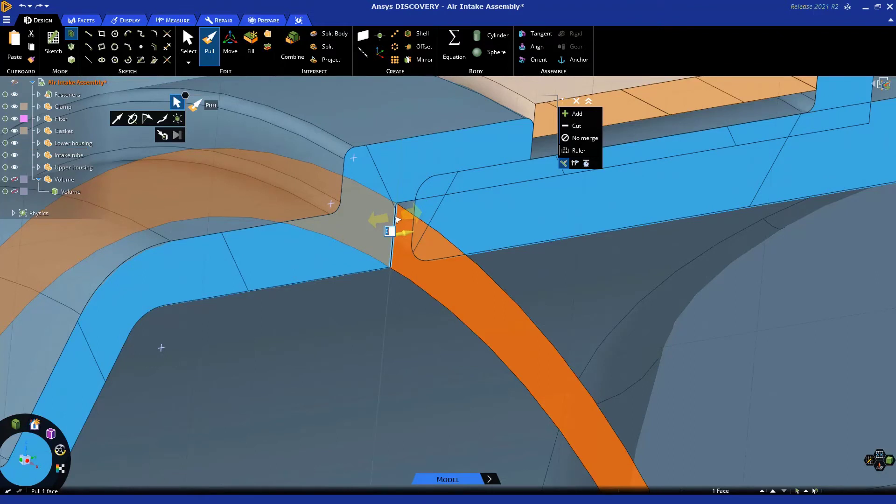
type("5")
key("Return")
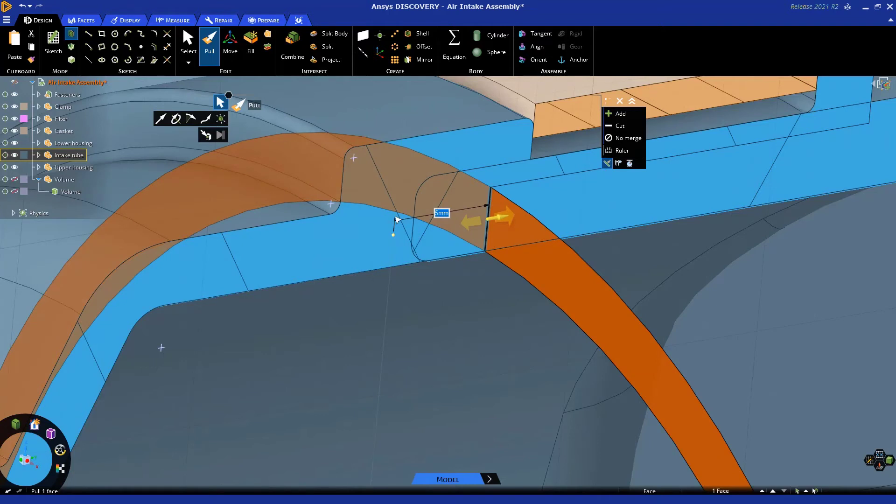
left_click(22, 7)
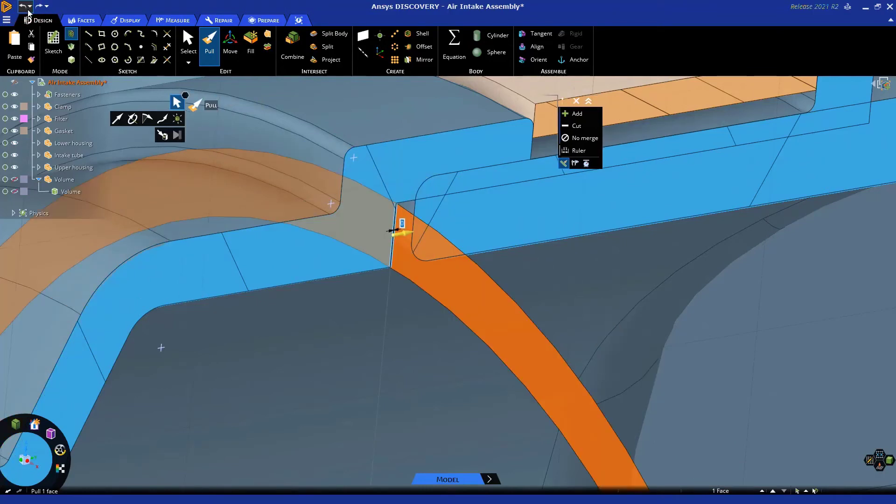
Pull the seam face Up To the adjacent edge, then undo it and exit Pull
left_click(162, 135)
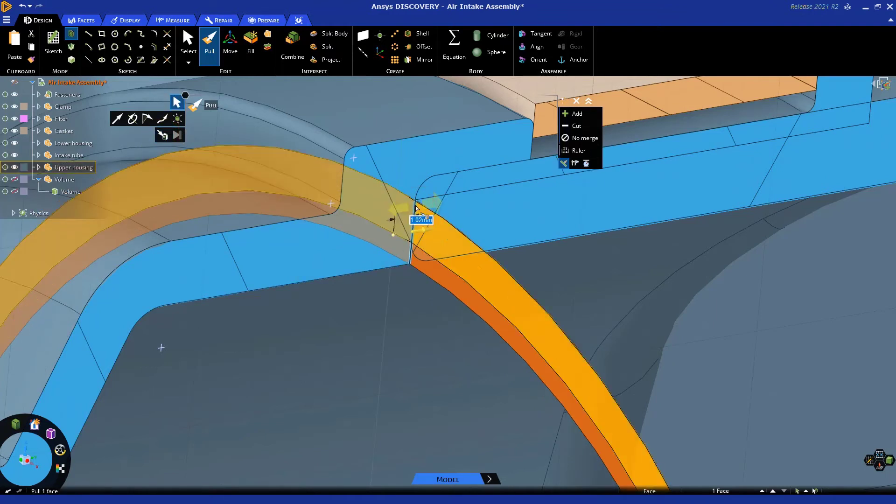
left_click(416, 208)
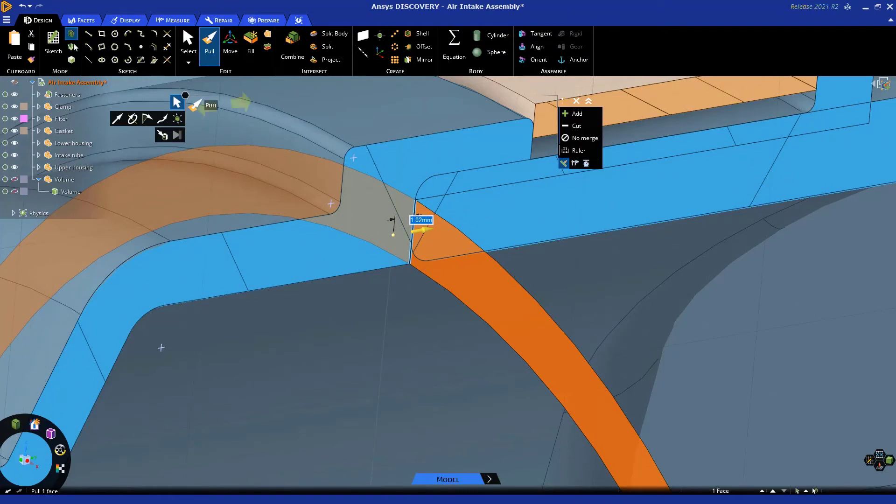
key("ctrl+z")
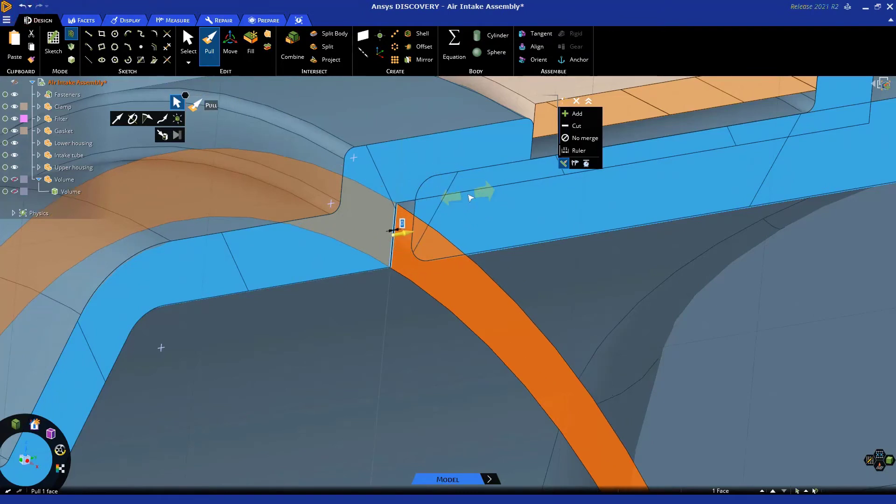
key("Escape")
key("Escape")
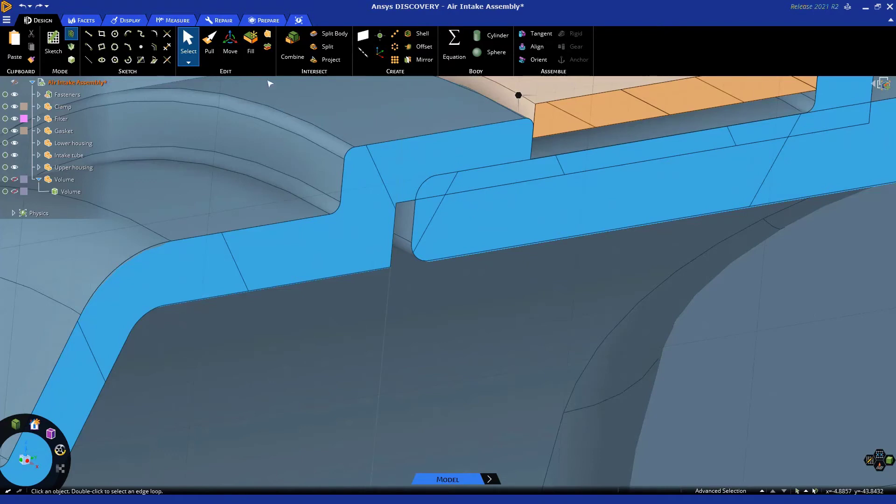
Move the curved tube end face Up To the housing edge, then undo it
left_click(234, 44)
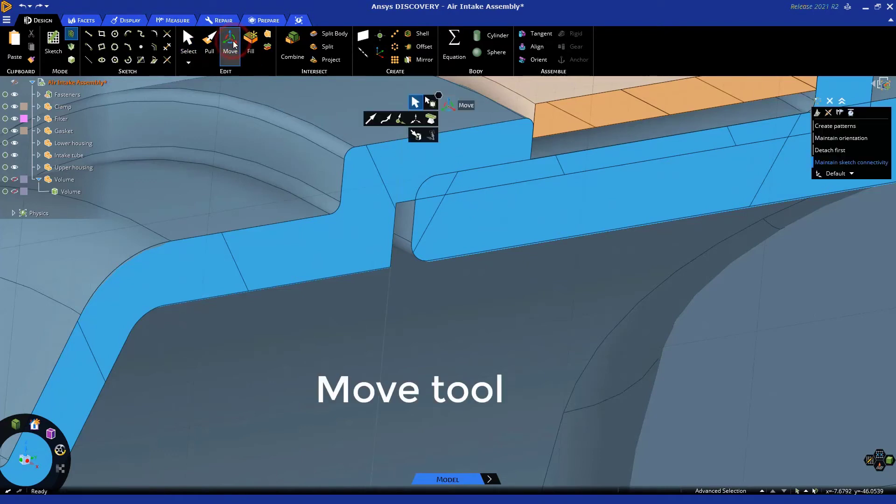
left_click(398, 218)
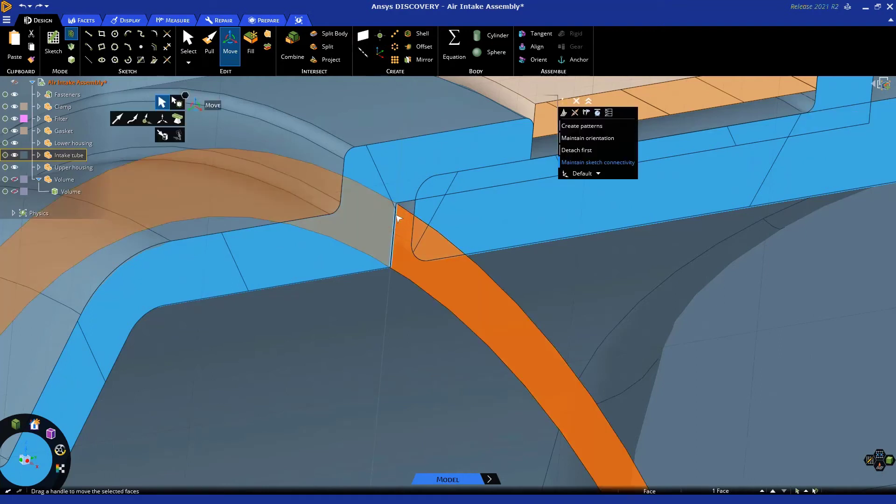
left_click(160, 135)
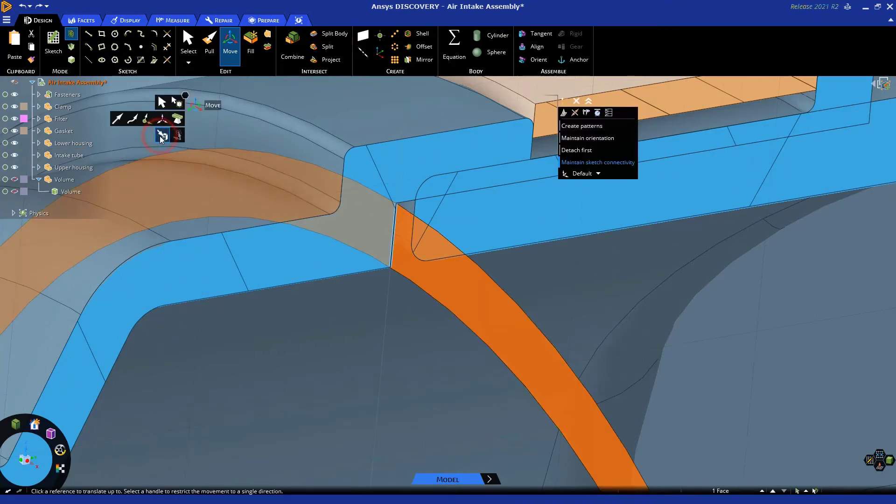
left_click(415, 208)
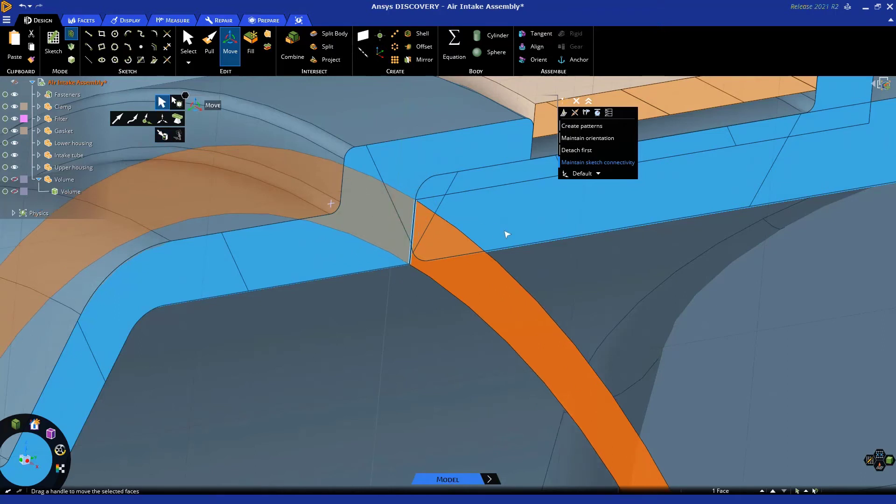
left_click(22, 6)
Select the whole intake tube body and slide it 2.61 mm along its axis
scroll(481, 161, "down", 5)
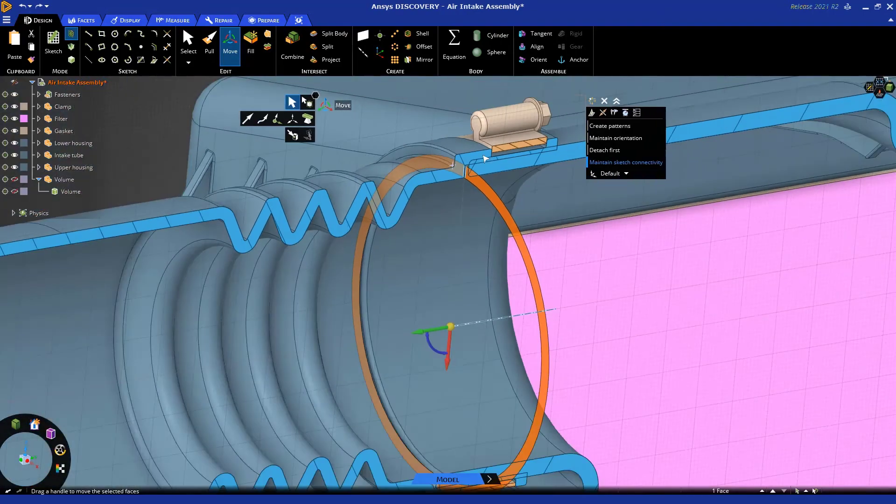
left_click(448, 182)
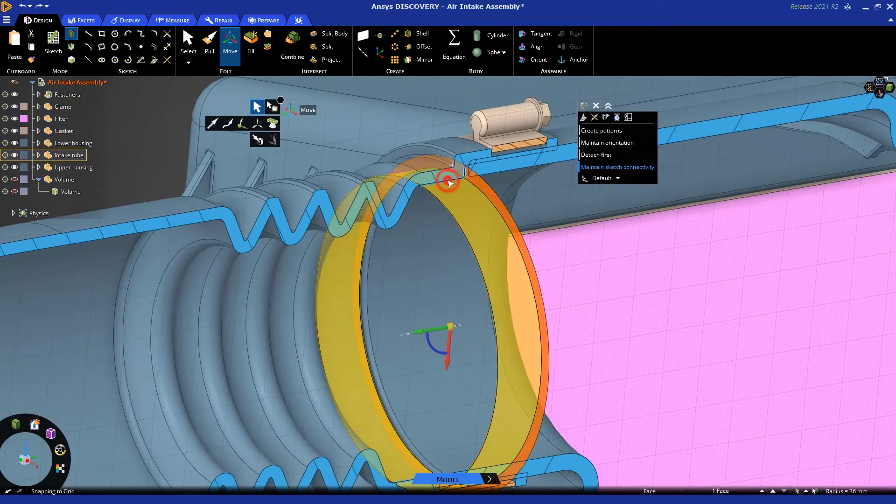
triple_click(448, 182)
middle_click_drag(448, 183, 365, 272)
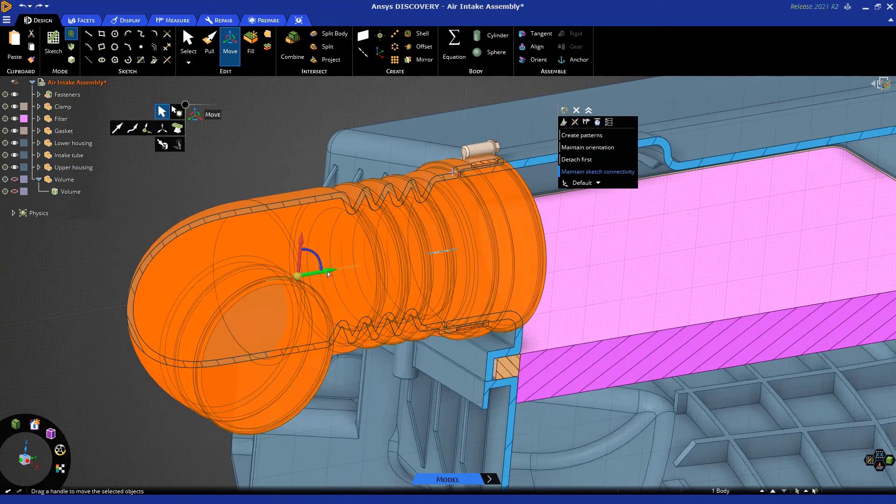
left_click_drag(329, 274, 332, 273)
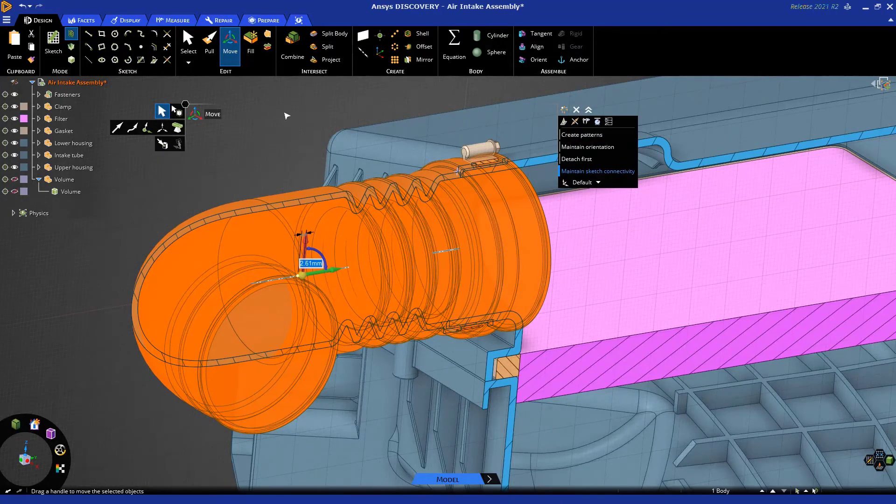
key("Escape")
key("Escape")
scroll(461, 187, "up", 5)
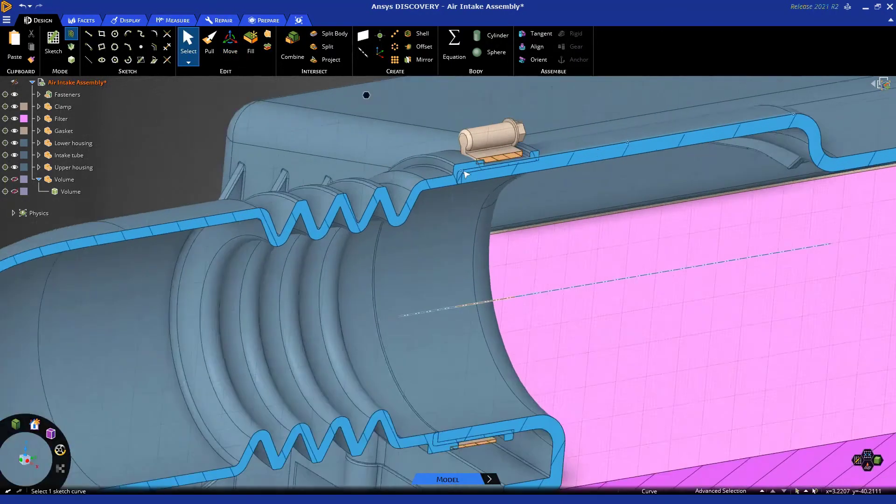
scroll(461, 188, "up", 4)
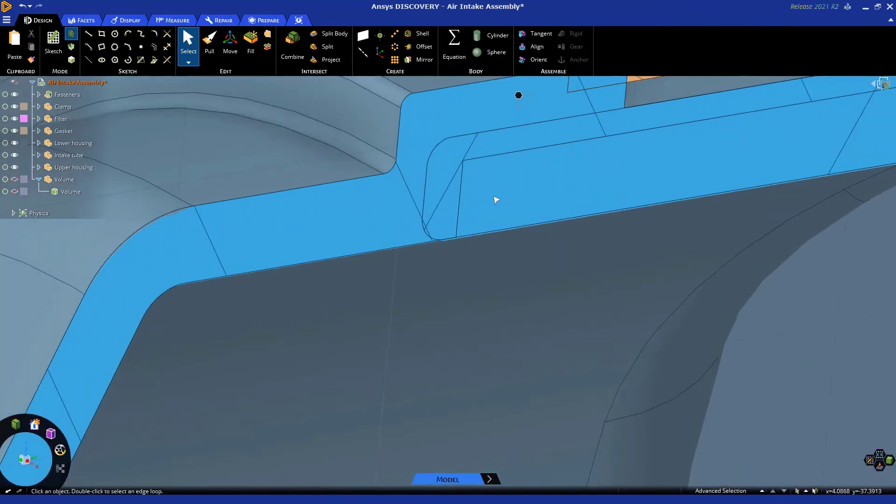
scroll(508, 200, "down", 5)
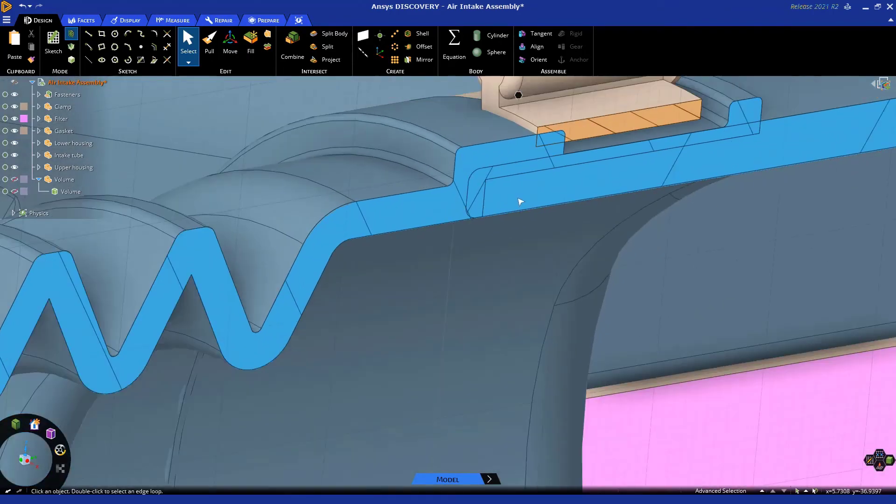
scroll(514, 214, "down", 3)
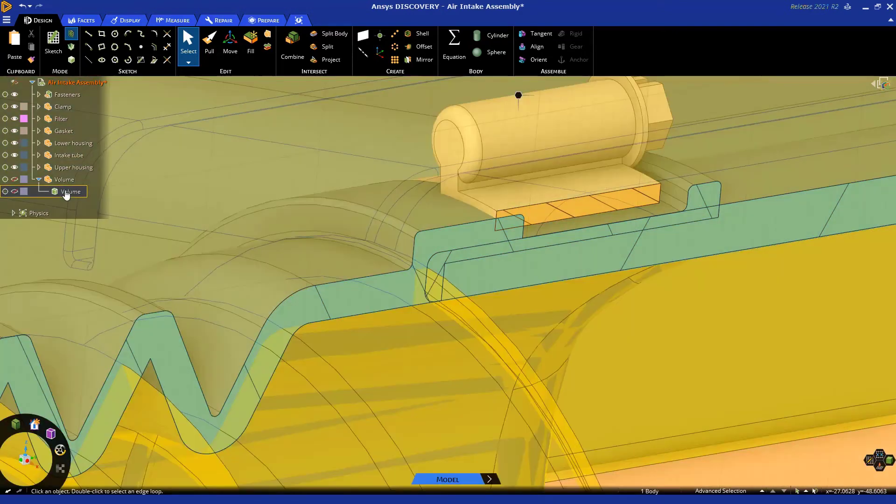
Update the Volume body as created so it matches the moved intake tube
right_click(66, 192)
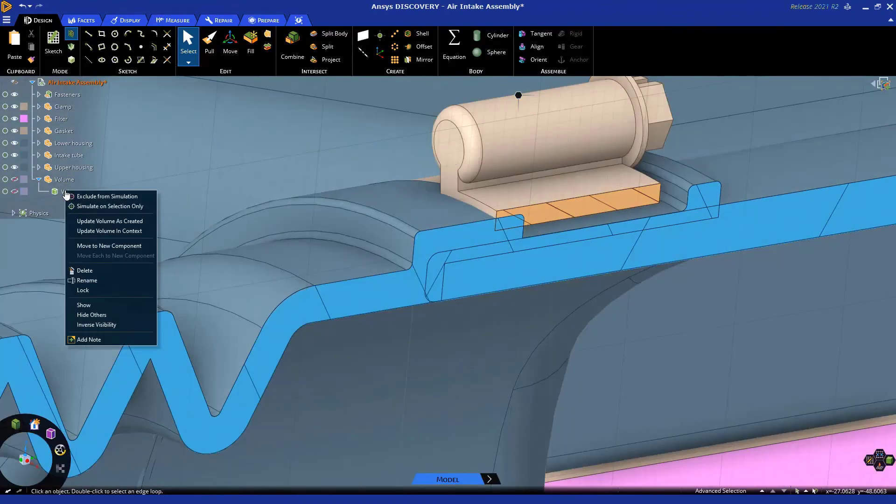
left_click(147, 221)
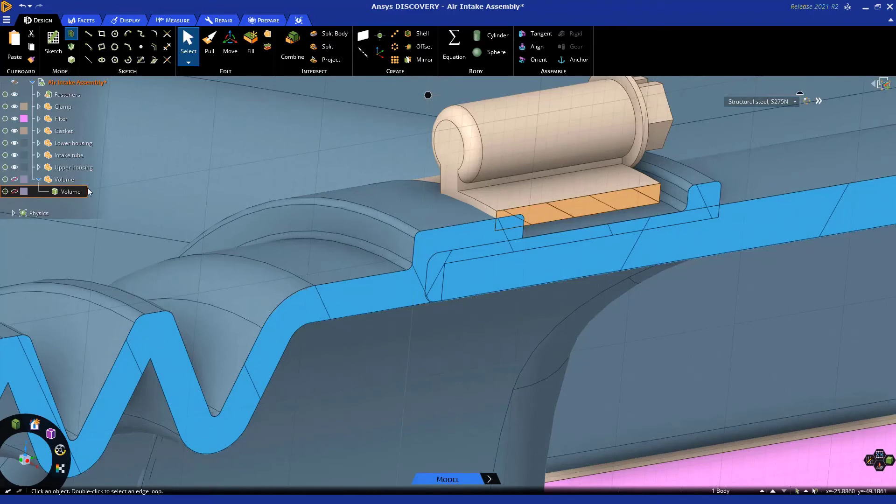
Make the Volume component visible again and clear the selection
left_click(14, 179)
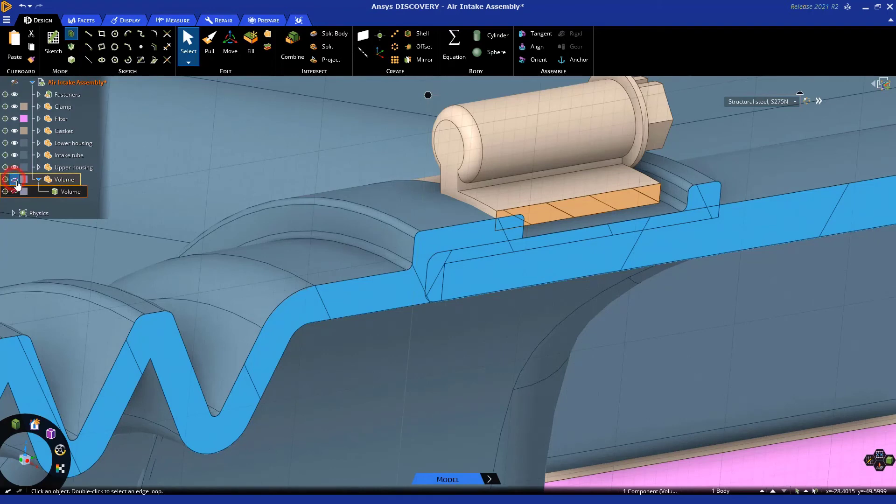
scroll(430, 182, "down", 5)
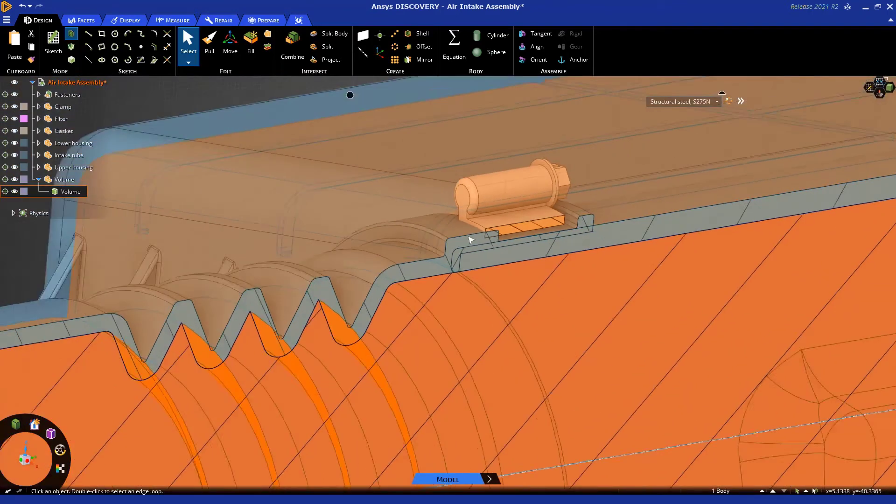
left_click(314, 120)
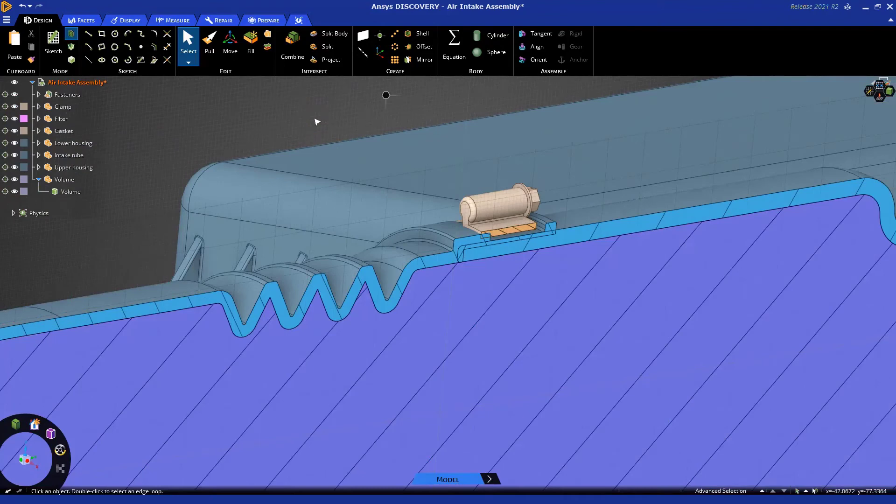
scroll(461, 269, "up", 5)
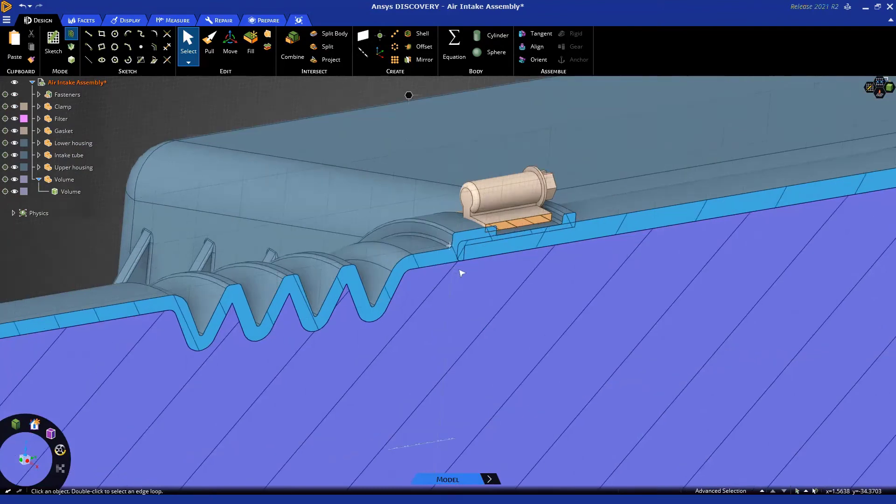
scroll(467, 255, "down", 6)
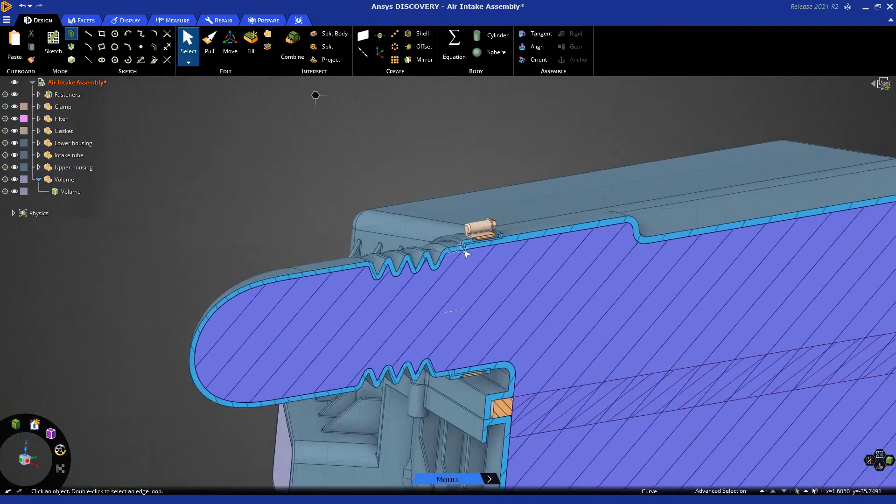
Leave Section mode for the full 3D view and frame the whole assembly
key("d")
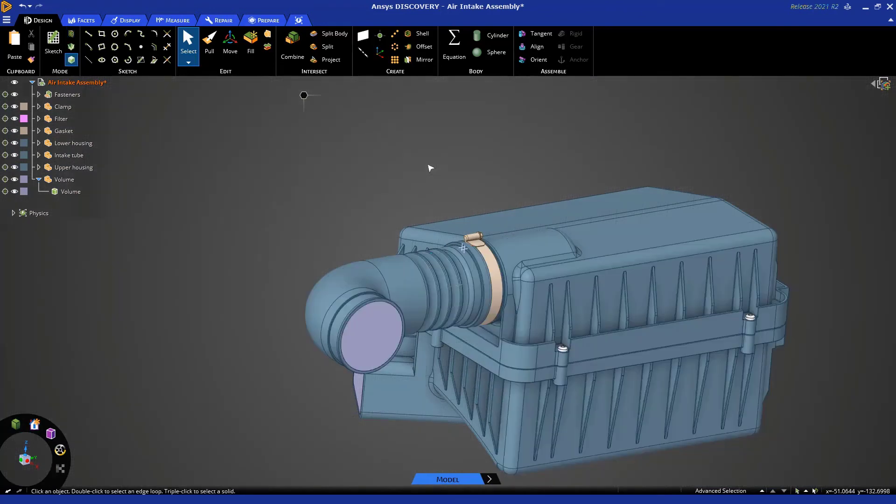
middle_click_drag(418, 162, 377, 128, "shift")
scroll(377, 129, "down", 3)
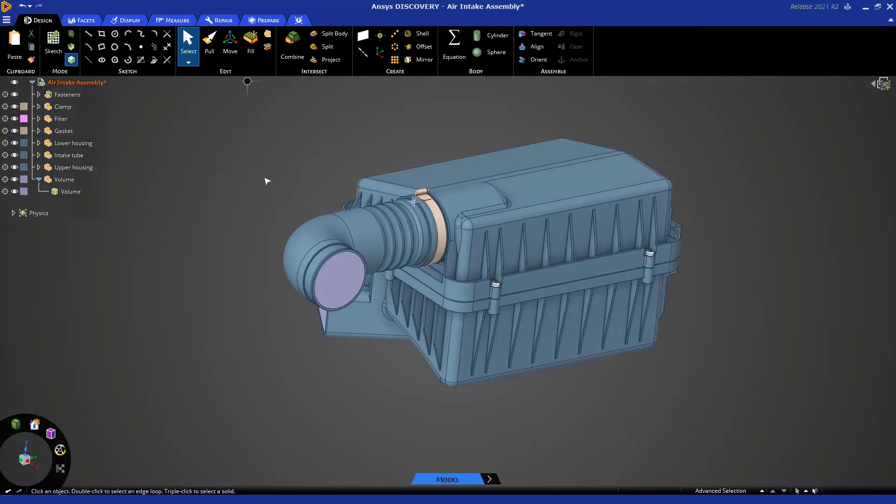
left_click(330, 279)
right_click(329, 278)
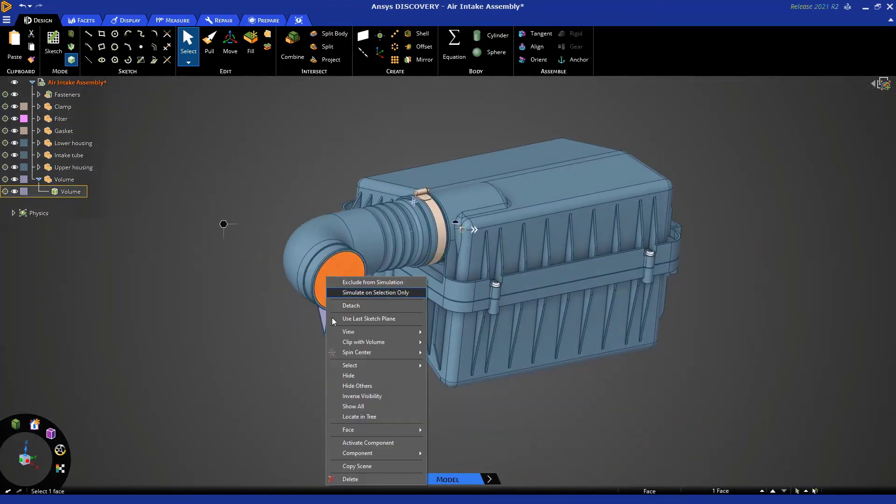
left_click(365, 386)
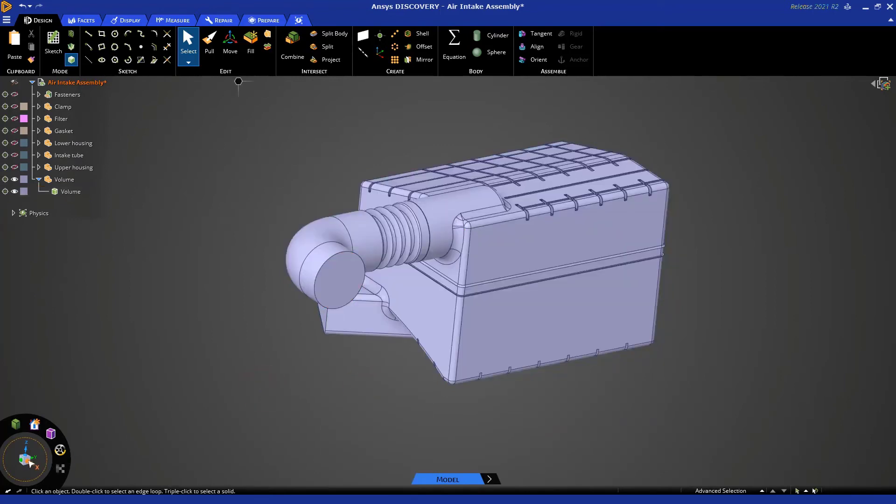
left_click(30, 463)
scroll(372, 146, "up", 5)
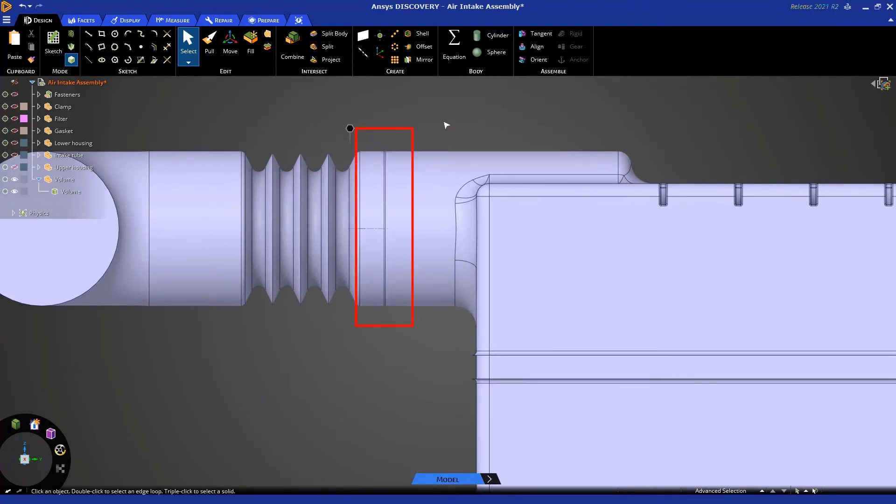
scroll(446, 125, "down", 2)
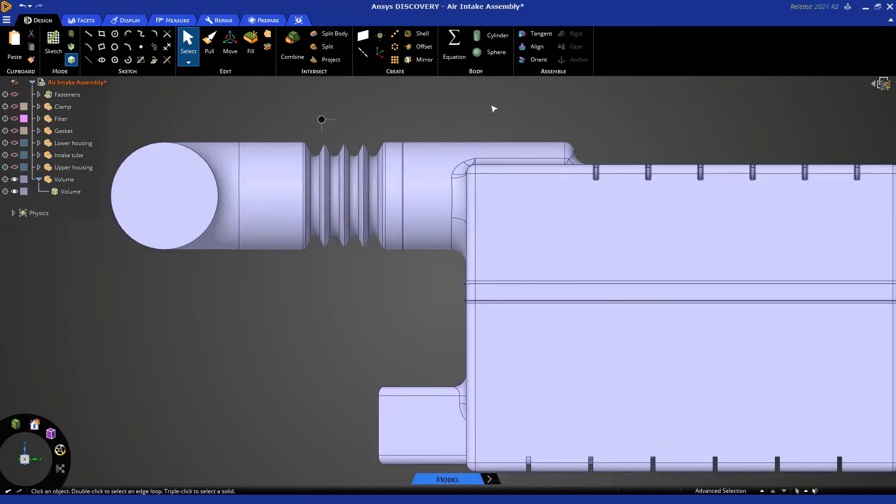
scroll(492, 107, "down", 3)
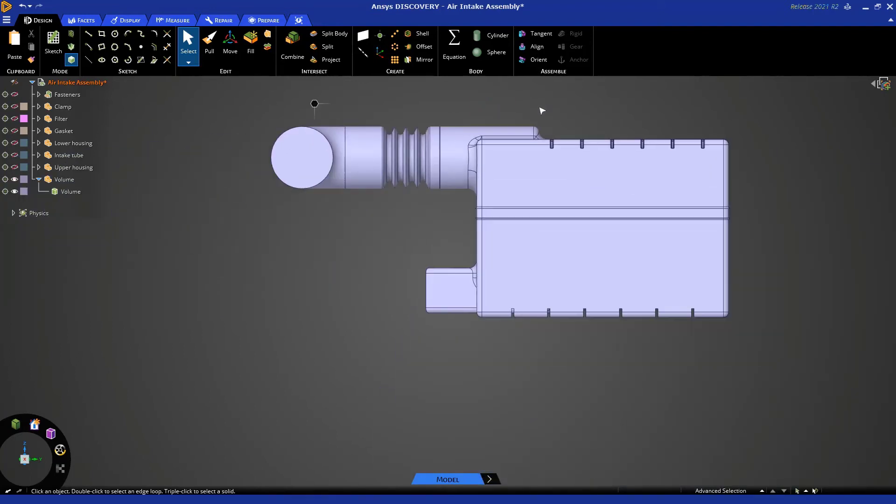
middle_click_drag(530, 114, 450, 144, "shift")
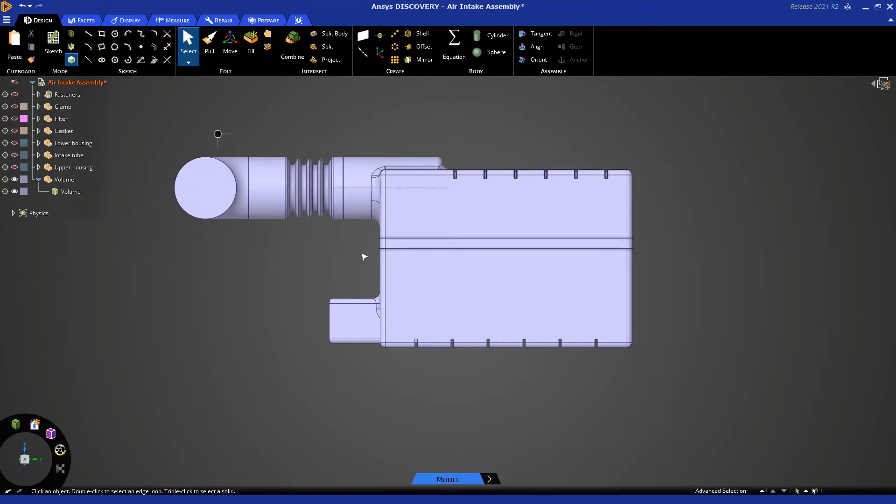
scroll(366, 255, "up", 8)
middle_click_drag(376, 249, 676, 266)
left_click(439, 242)
left_click(438, 242)
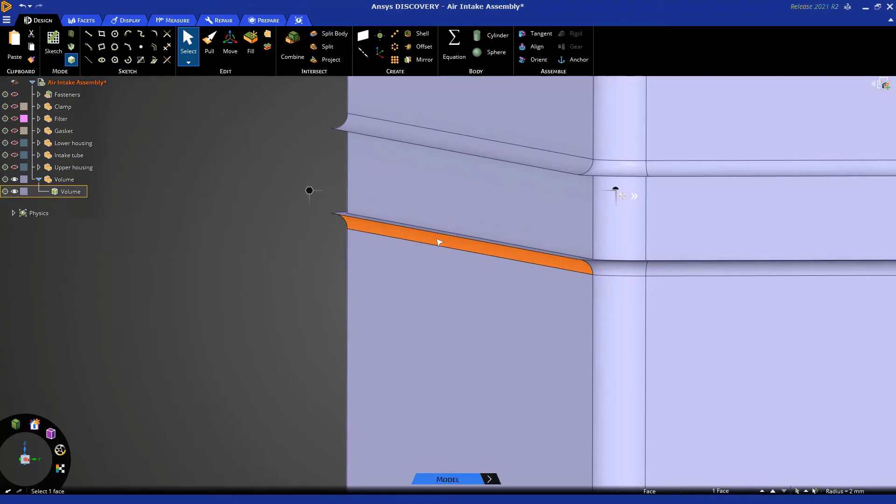
scroll(439, 242, "down", 3)
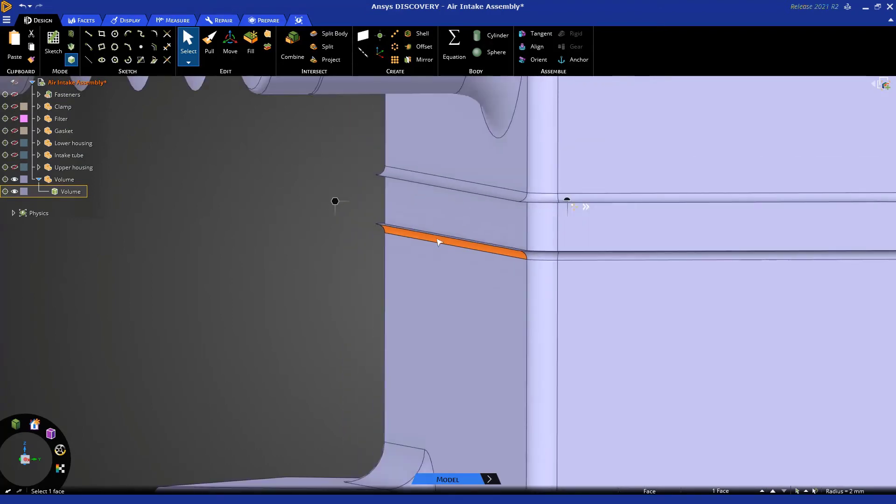
scroll(439, 242, "up", 3)
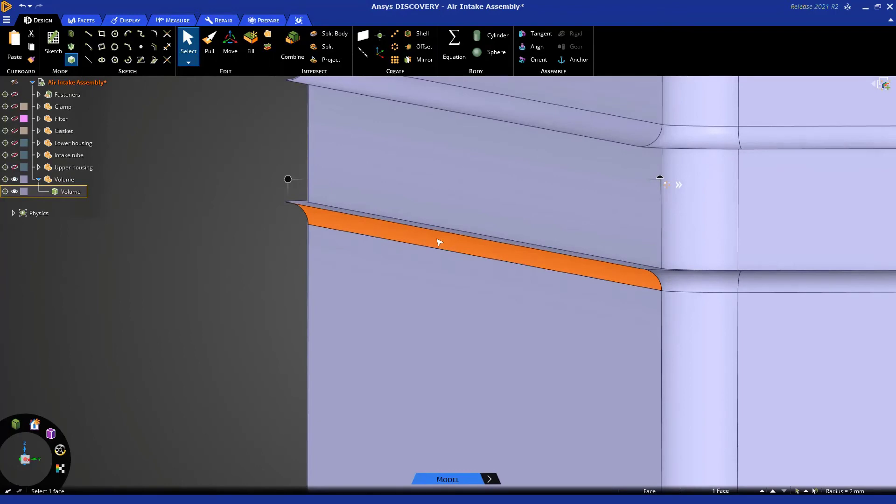
scroll(439, 242, "down", 5)
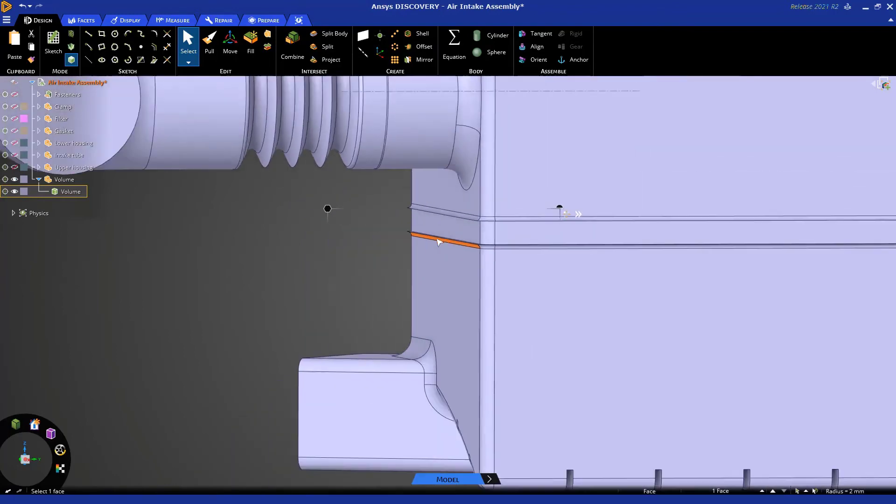
scroll(438, 243, "down", 2)
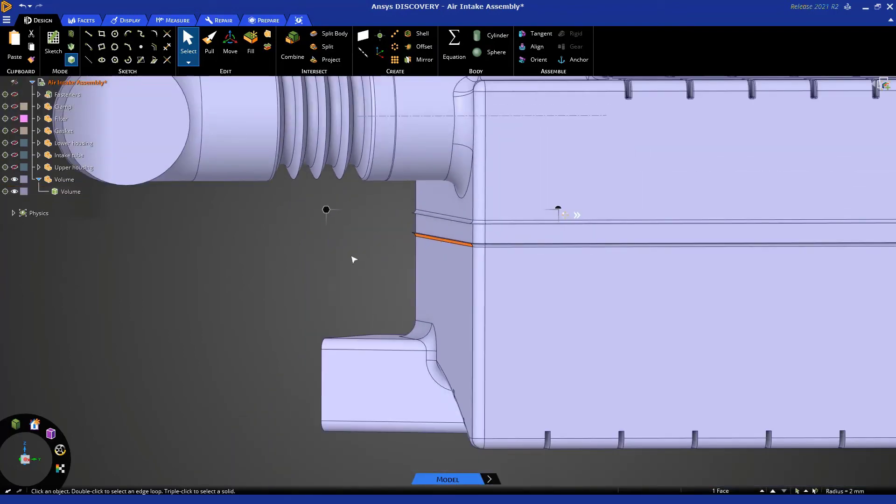
middle_click_drag(350, 262, 298, 291, "ctrl")
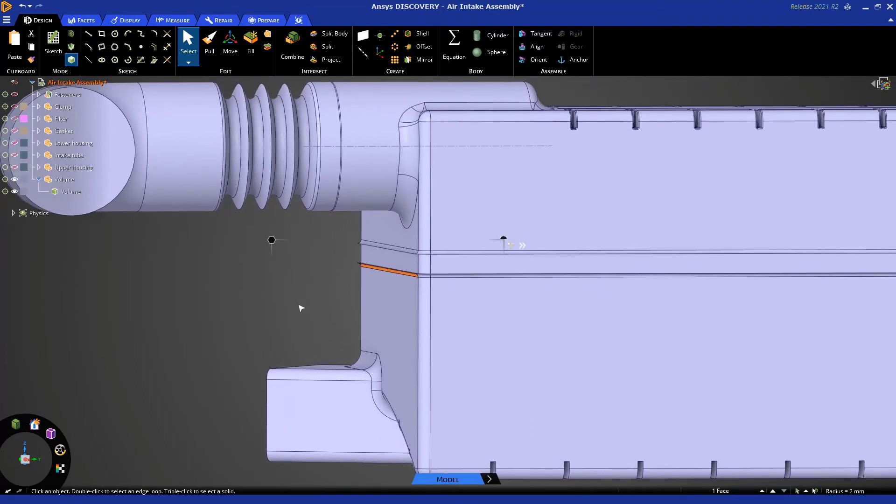
scroll(310, 306, "down", 3)
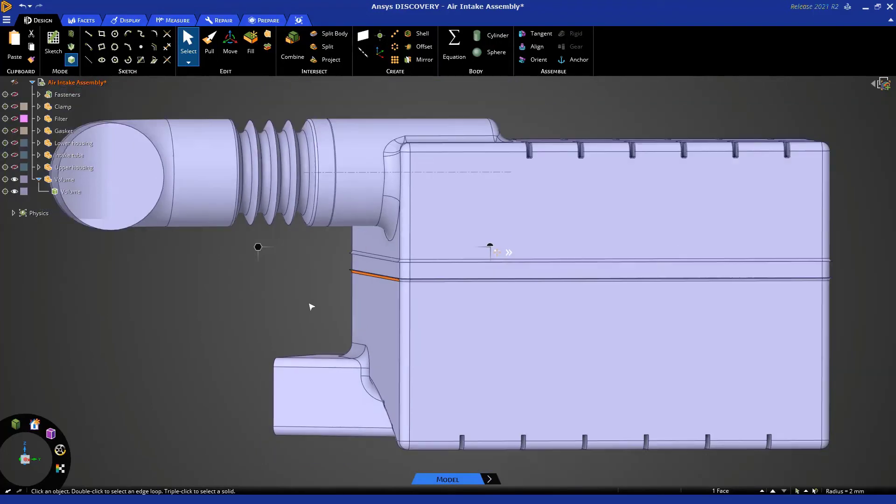
middle_click_drag(283, 306, 317, 301, "shift")
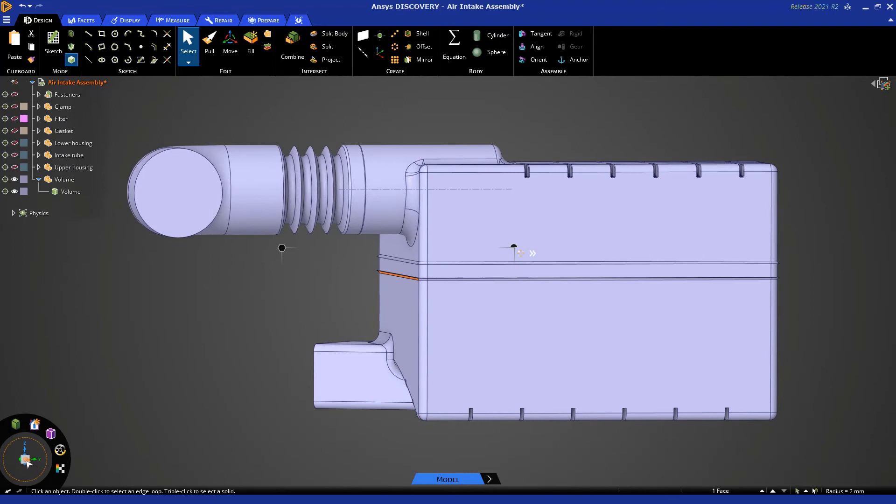
left_click(33, 465)
left_click(322, 292)
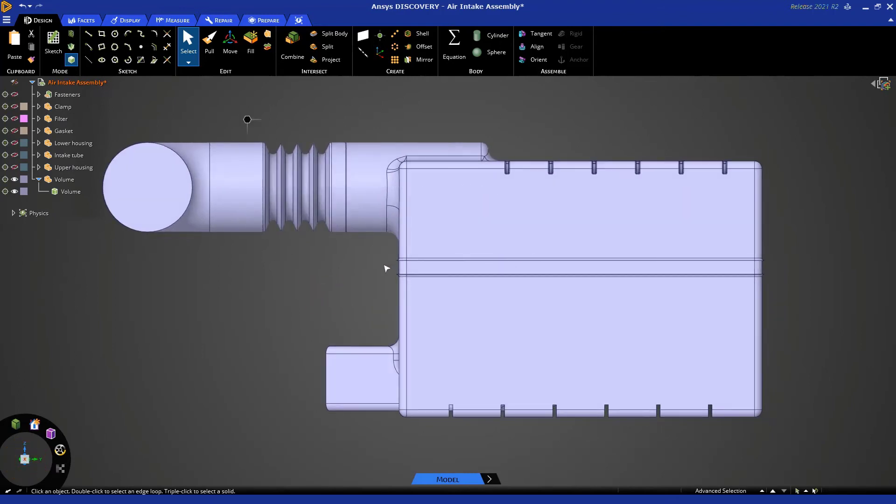
Box-select the faces along the housing's mid seam and Fill them to remove the split
left_click_drag(384, 266, 783, 288)
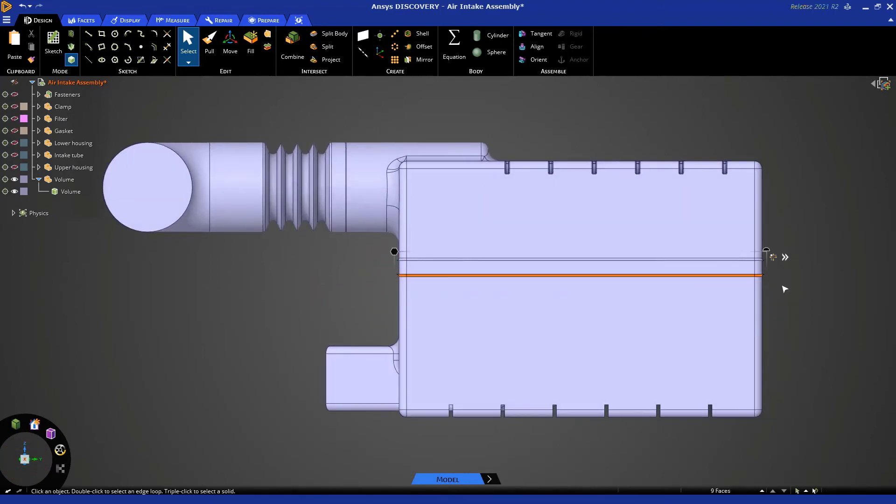
scroll(780, 287, "up", 2)
middle_click_drag(842, 303, 816, 316)
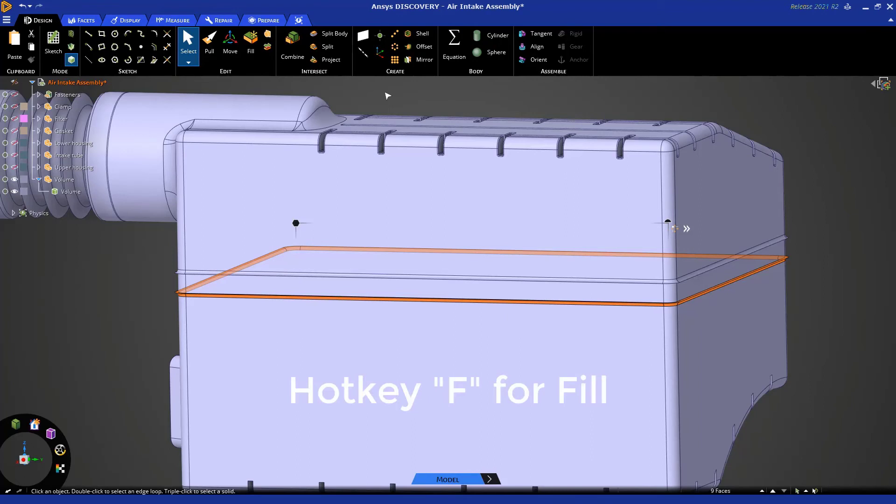
key("f")
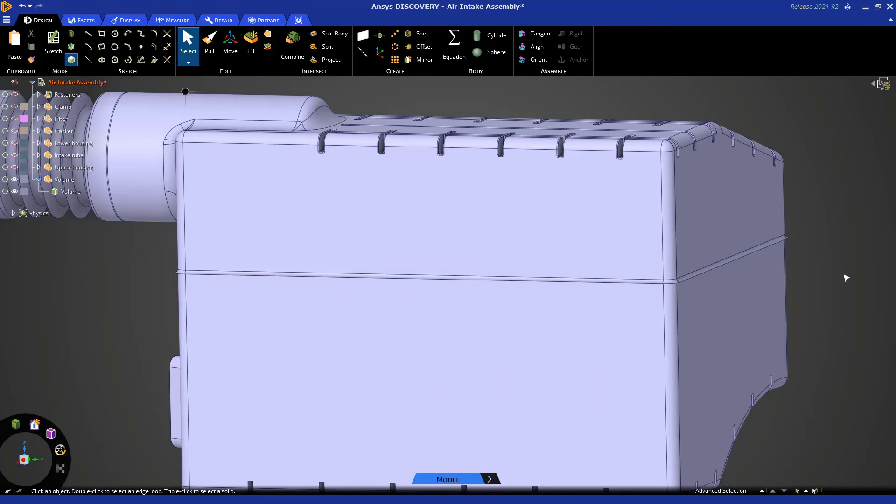
scroll(831, 331, "down", 4)
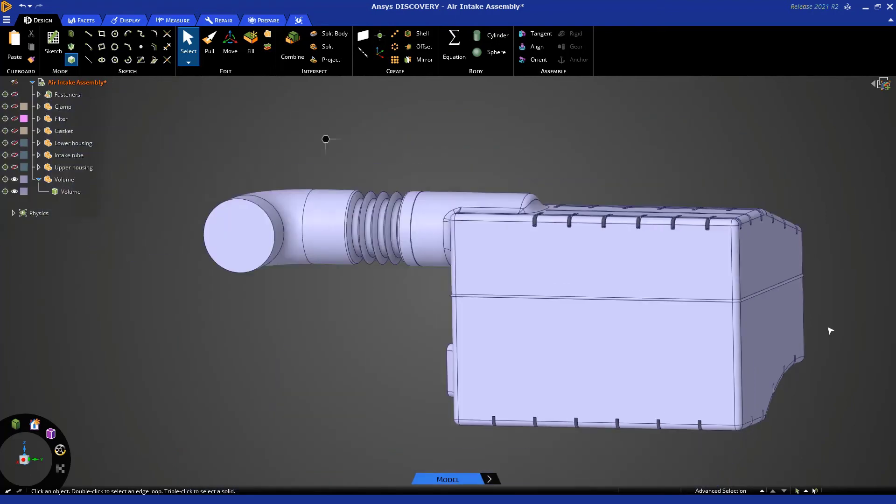
middle_click_drag(838, 322, 719, 324, "shift")
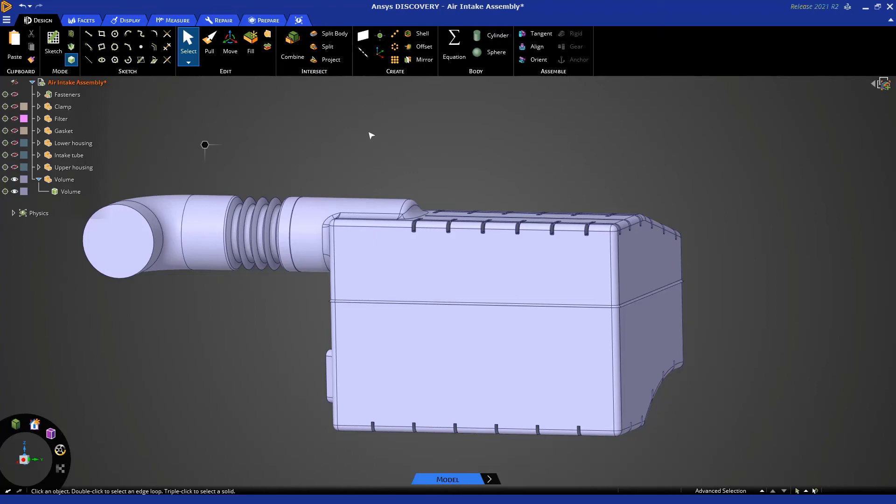
Run the Sharp Edges check on the fluid Volume body, including convex edges
left_click(262, 21)
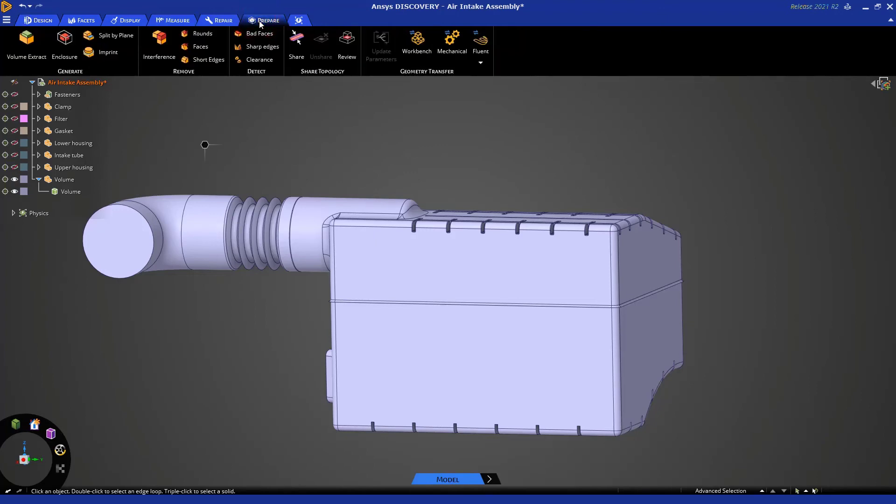
left_click(260, 47)
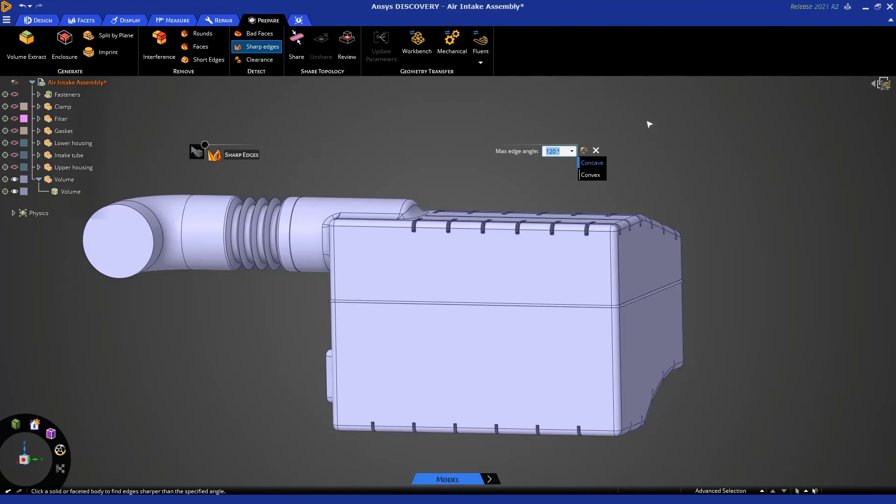
middle_click_drag(659, 128, 709, 140)
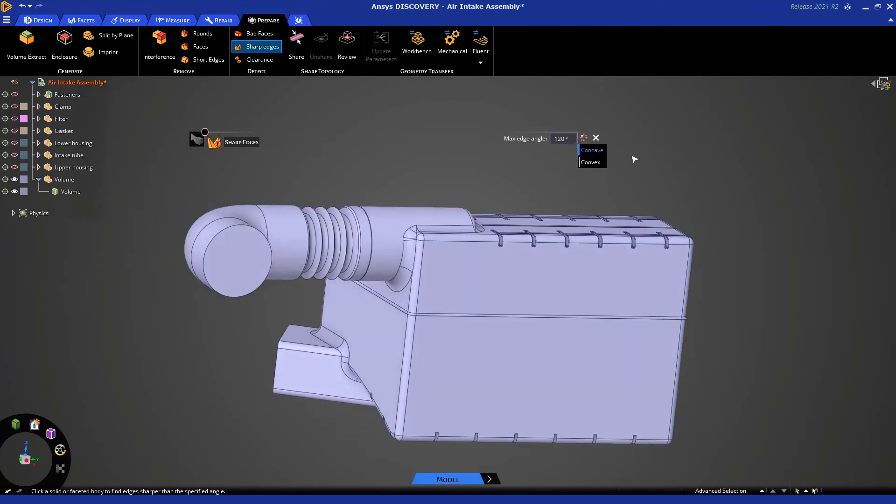
left_click(591, 162)
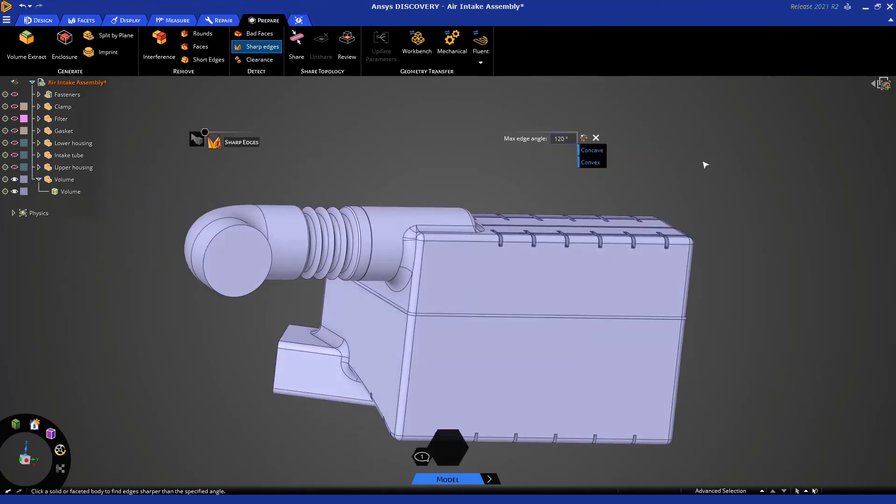
scroll(685, 140, "down", 2)
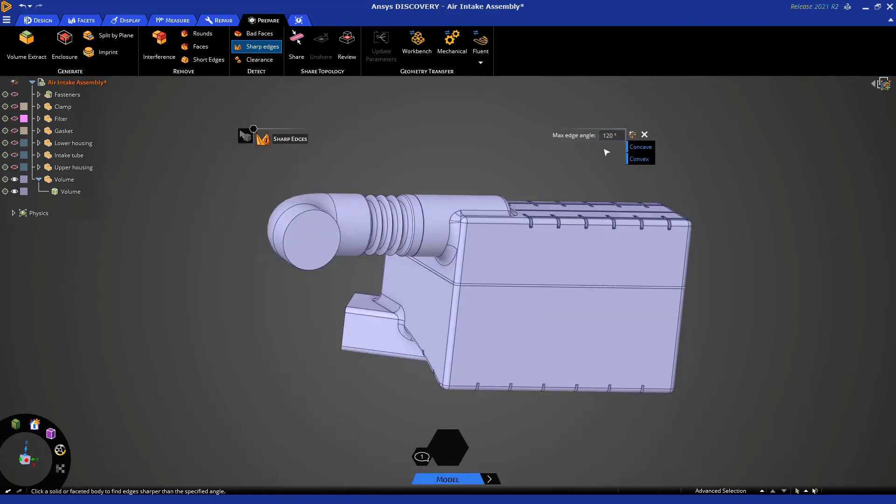
left_click(575, 241)
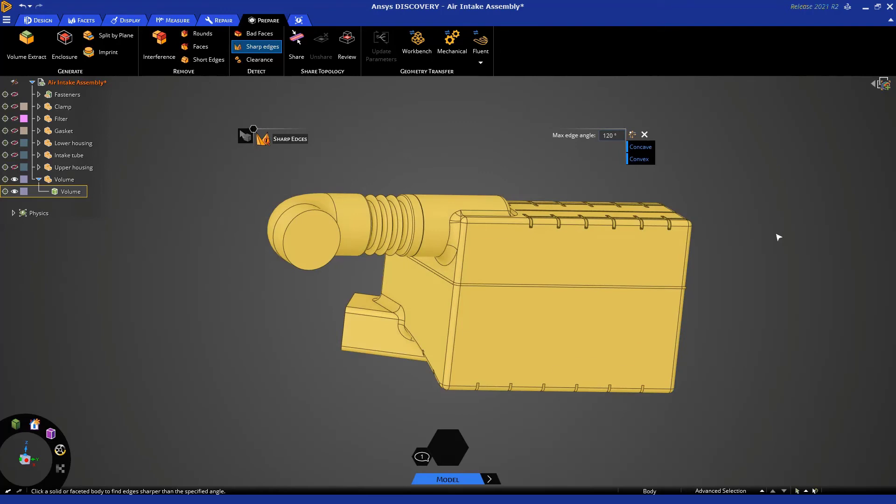
Orbit and zoom around the housing to review the red sharp edges, then close the check
mouse_move(820, 364)
middle_mouse_down()
mouse_move(786, 351)
mouse_move(726, 352)
mouse_move(707, 367)
middle_mouse_up()
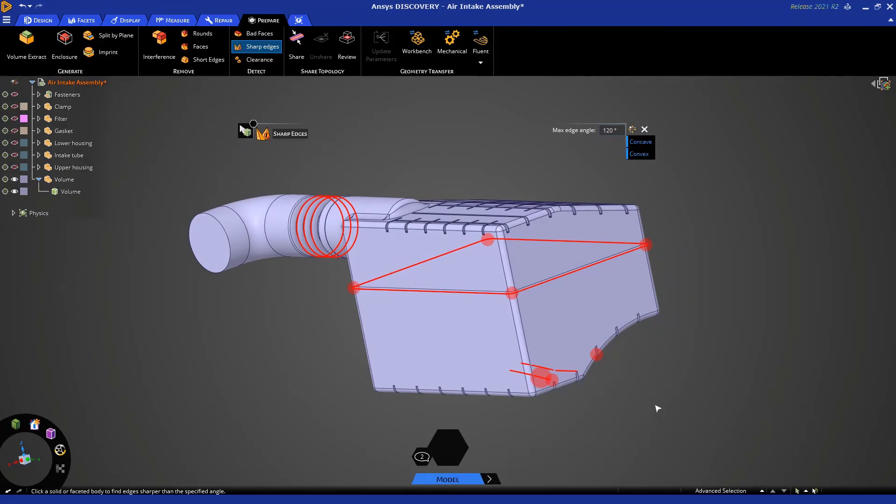
scroll(607, 366, "up", 10)
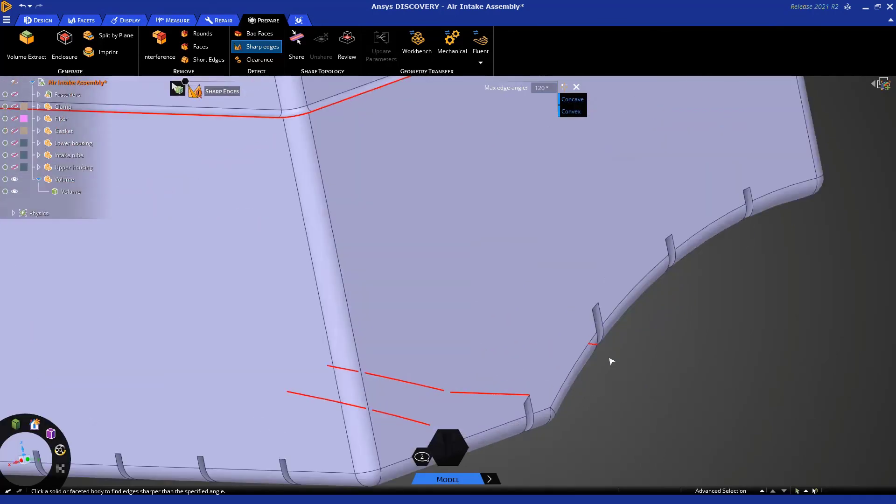
middle_click_drag(589, 385, 566, 366)
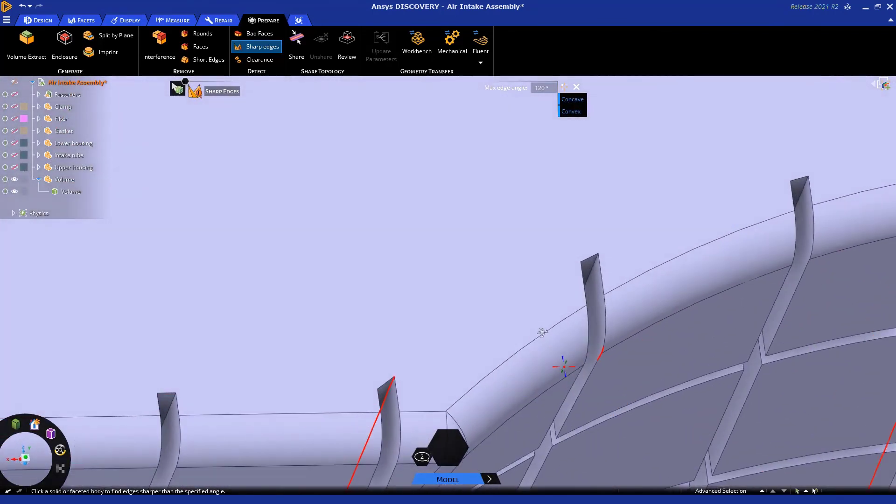
scroll(607, 368, "up", 5)
scroll(511, 275, "down", 10)
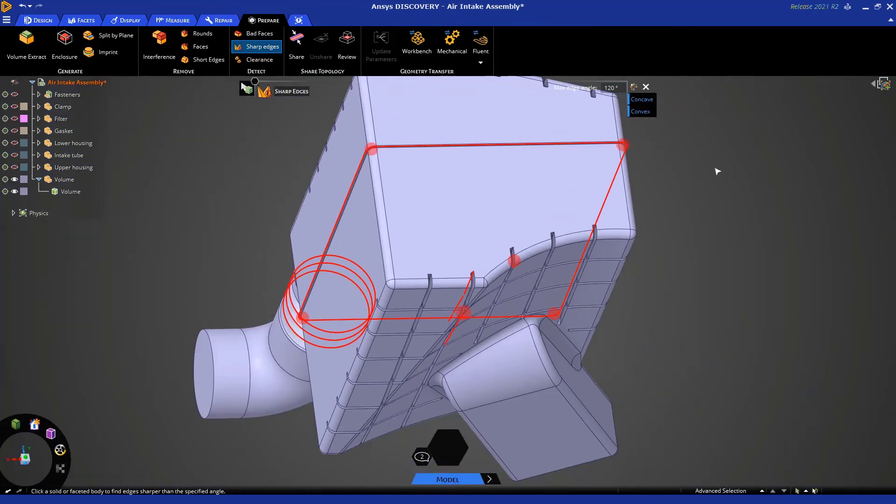
middle_click_drag(717, 172, 663, 232)
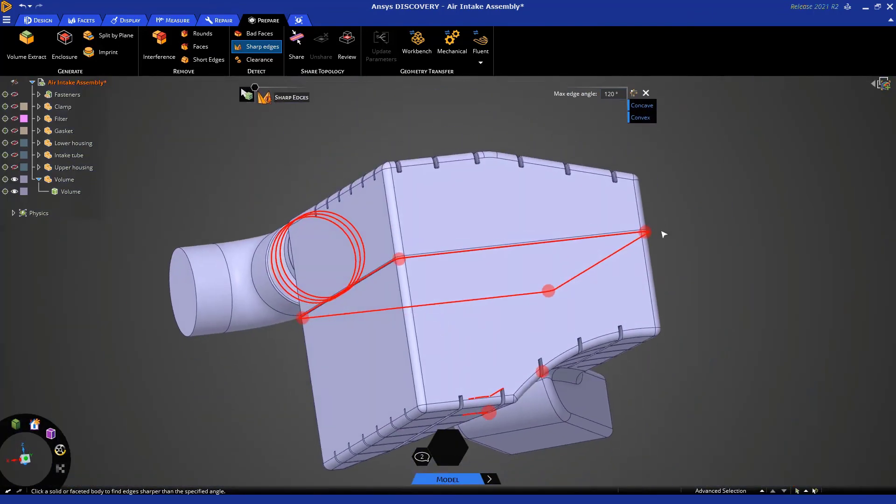
scroll(653, 235, "up", 10)
scroll(633, 249, "up", 2)
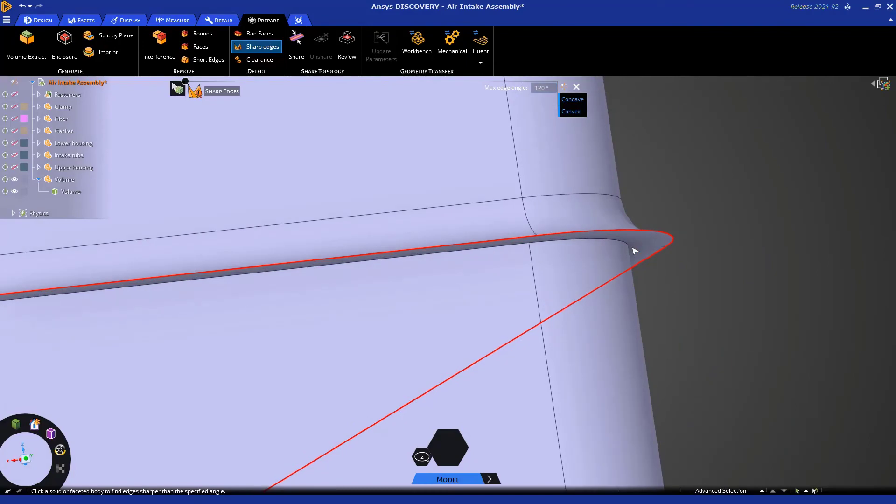
scroll(636, 250, "down", 10)
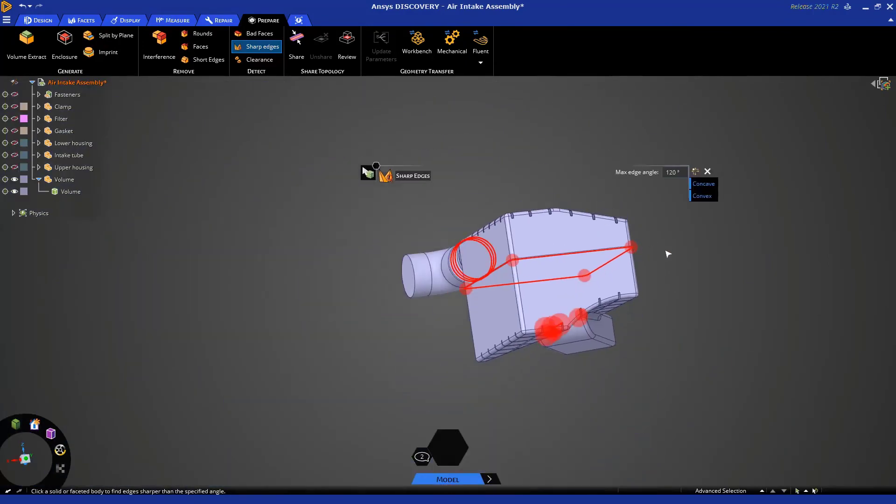
middle_click_drag(669, 254, 632, 262)
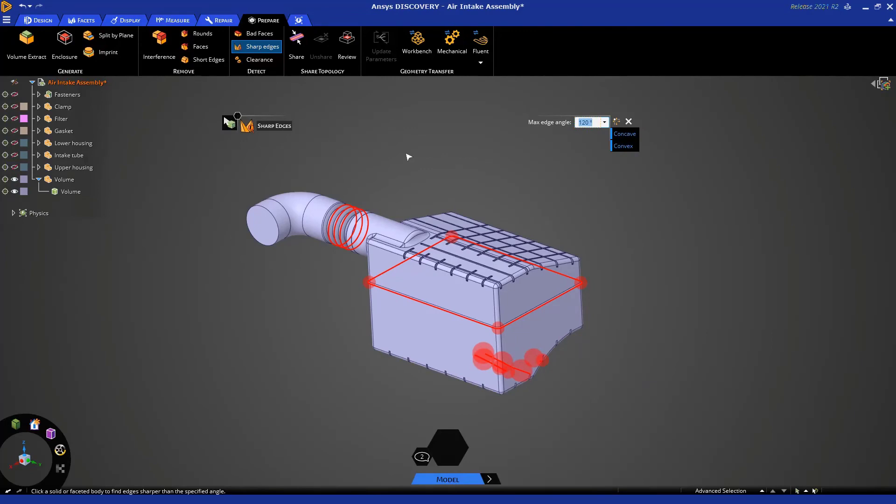
key("Escape")
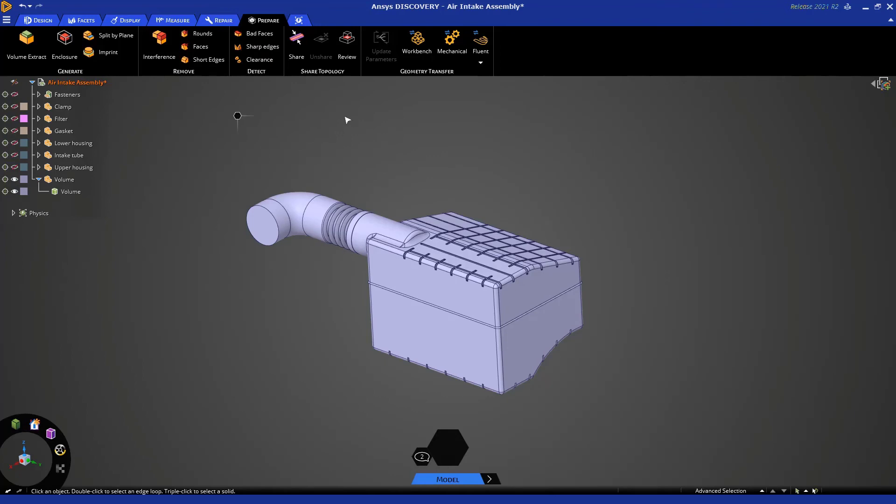
From a side view, select the housing's mid-seam edge loop and Fill it away
left_click(18, 464)
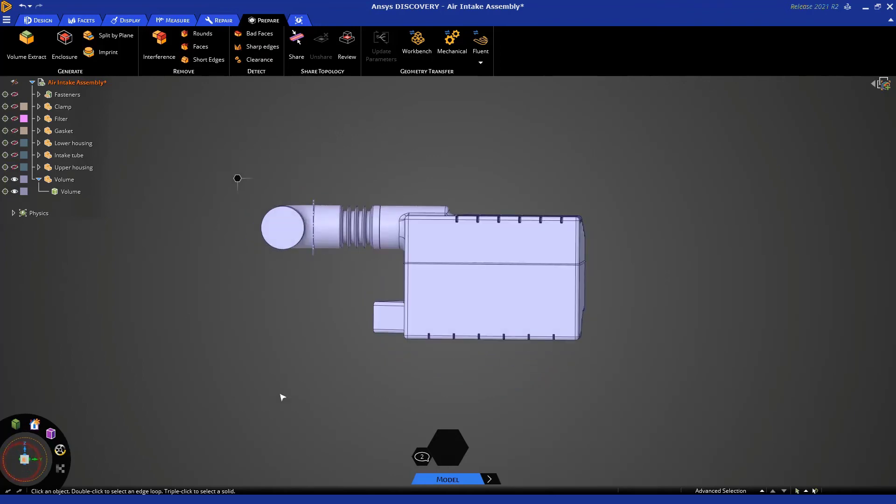
scroll(498, 375, "up", 2)
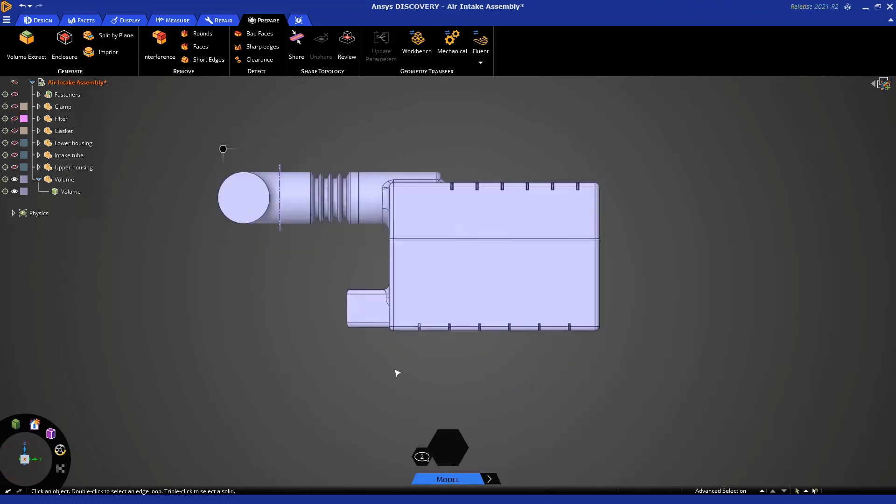
double_click(381, 237)
middle_click_drag(674, 314, 694, 344)
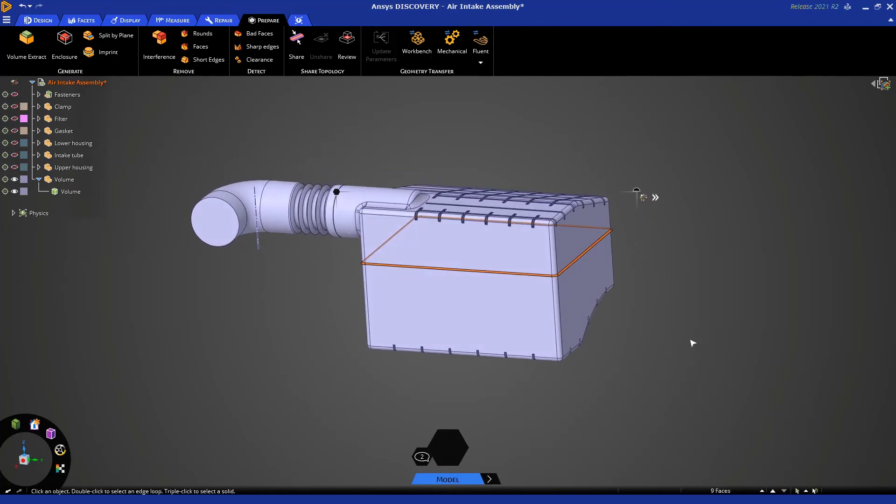
key("f")
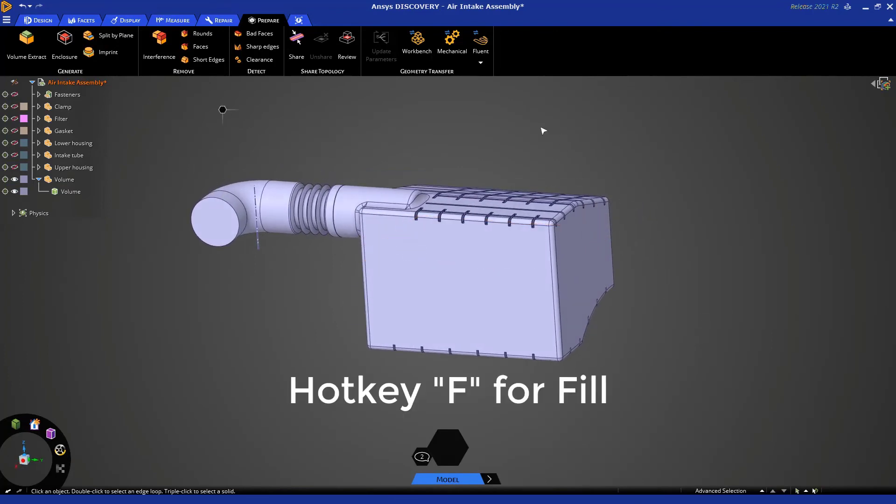
middle_click_drag(518, 130, 510, 146)
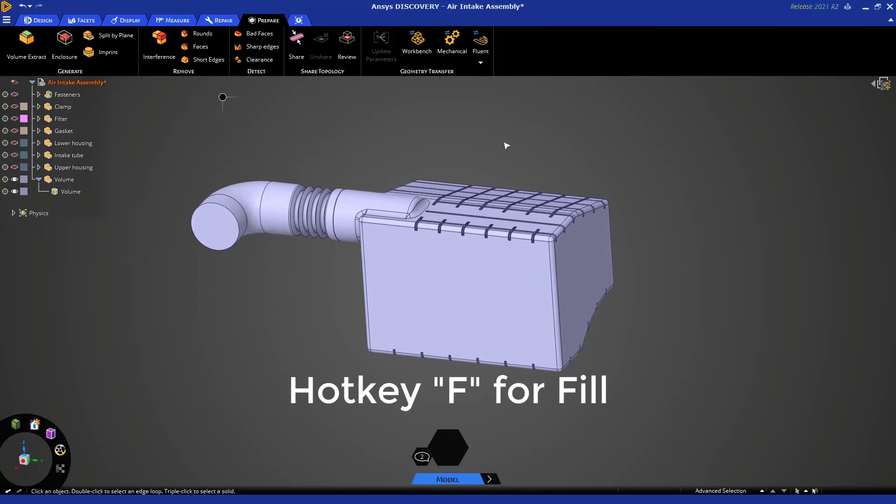
scroll(439, 227, "up", 5)
scroll(438, 226, "up", 5)
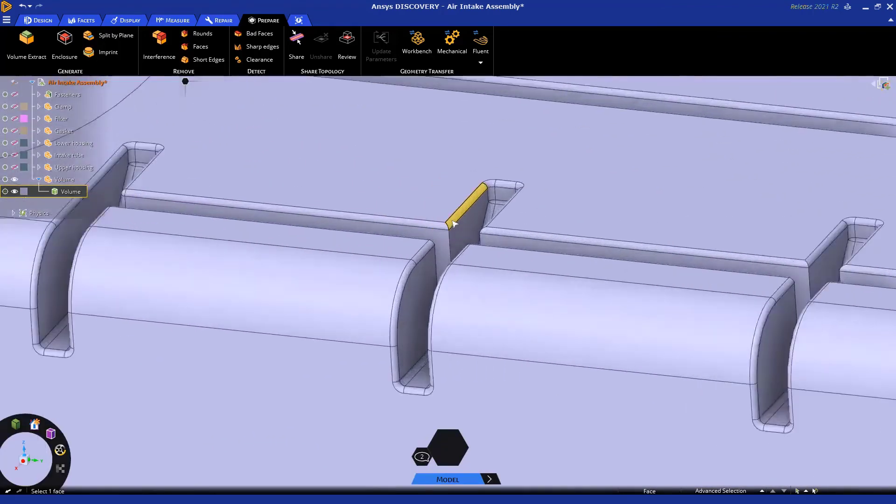
Pick one 0.5 mm round and Power Select all rounds = 0.5 mm (785 faces)
left_click(457, 221)
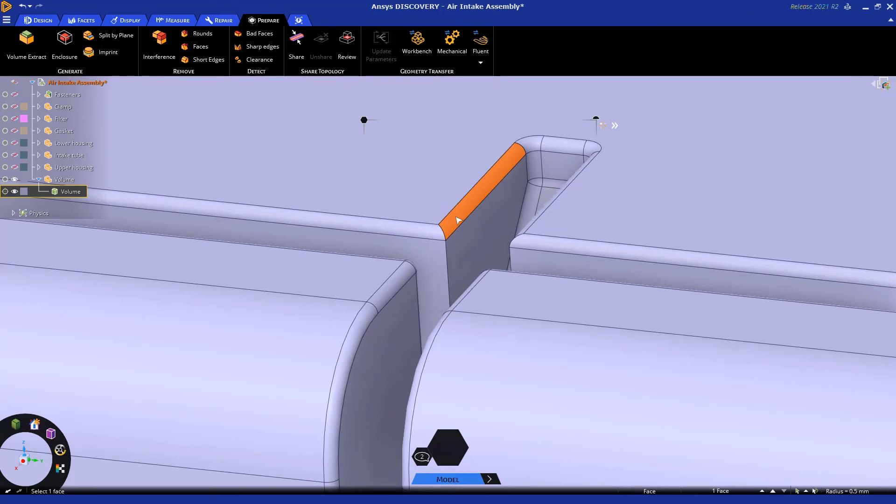
scroll(457, 220, "down", 8)
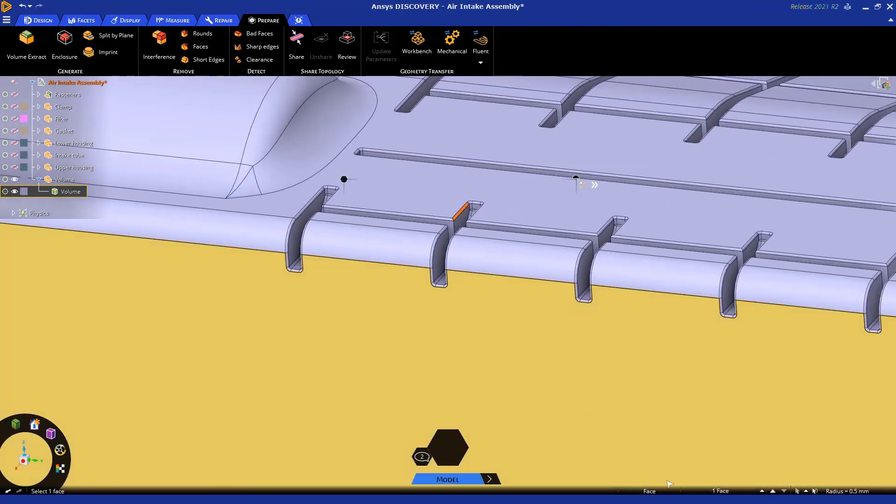
left_click(722, 492)
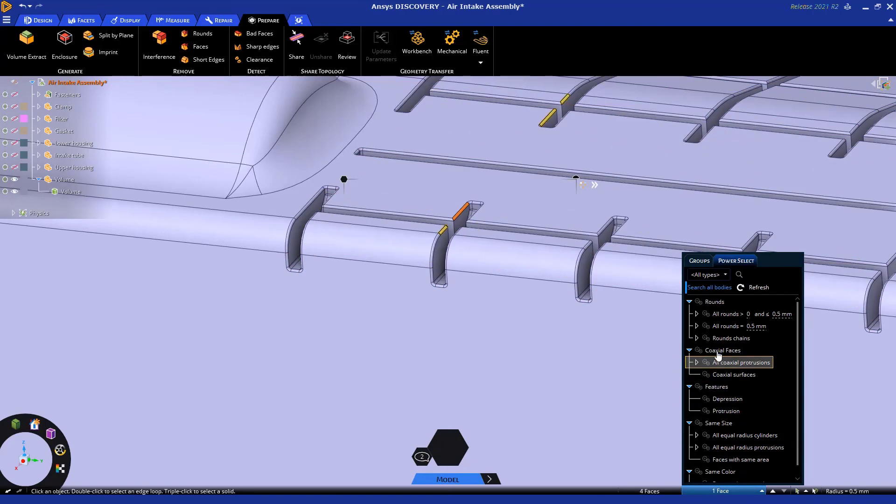
left_click(723, 326)
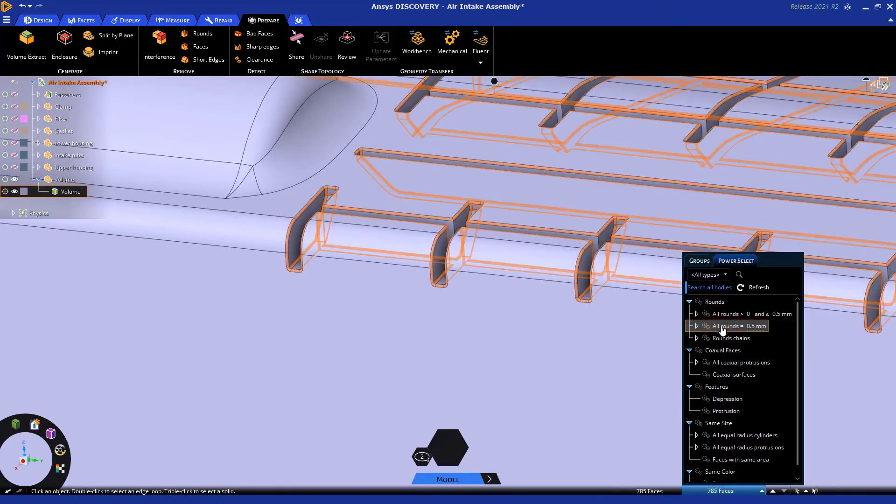
left_click(694, 492)
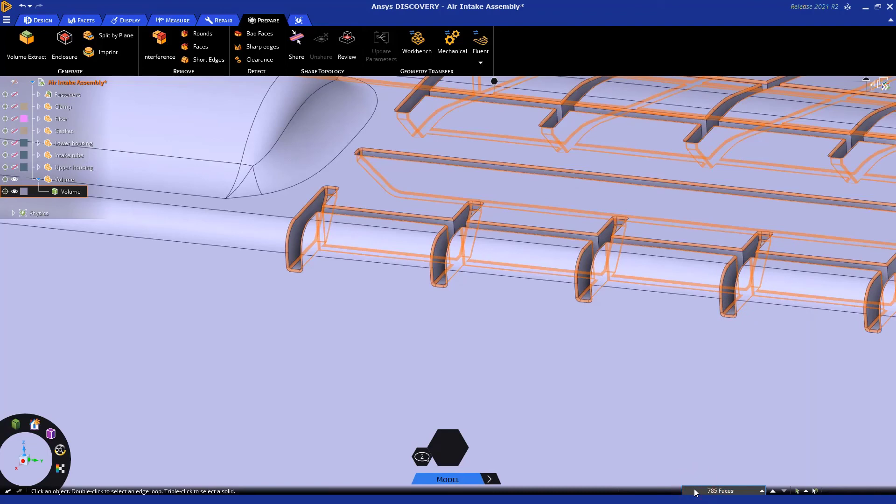
scroll(504, 380, "down", 10)
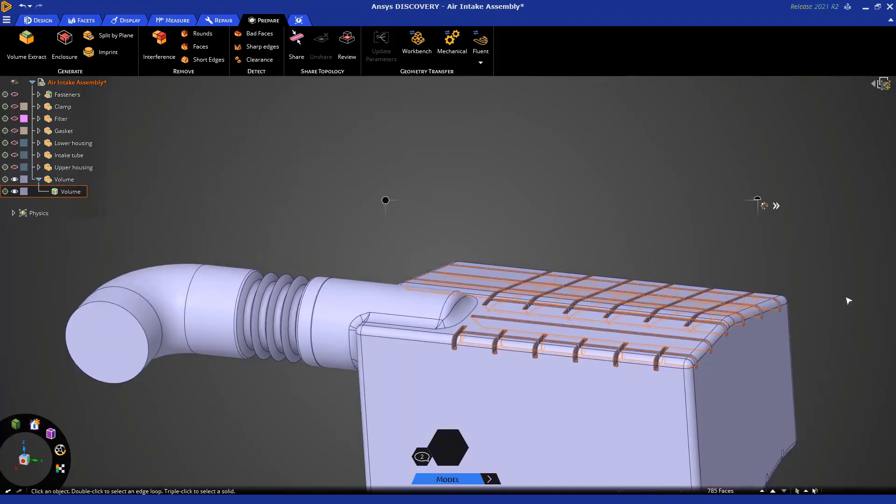
Orbit to a top-down view and fill the 785 selected 0.5 mm round faces
mouse_move(798, 262)
middle_mouse_down()
mouse_move(767, 230)
mouse_move(772, 245)
middle_mouse_up()
middle_click_drag(769, 245, 767, 245)
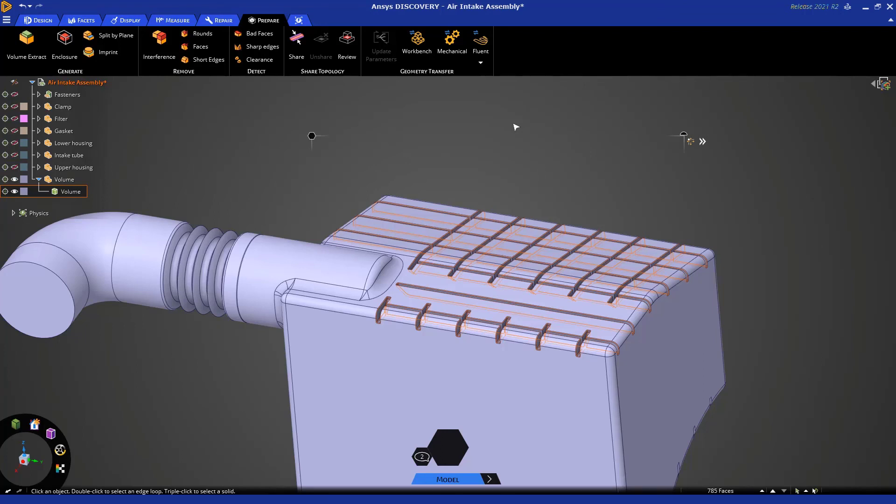
key("Escape")
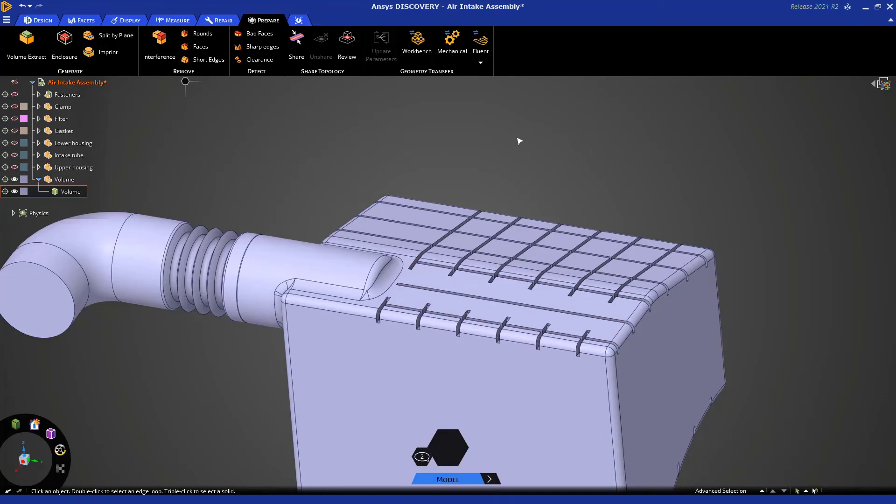
Zoom and orbit around the housing to confirm the slot ends have sharp square corners
scroll(422, 312, "up", 8)
scroll(422, 308, "down", 10)
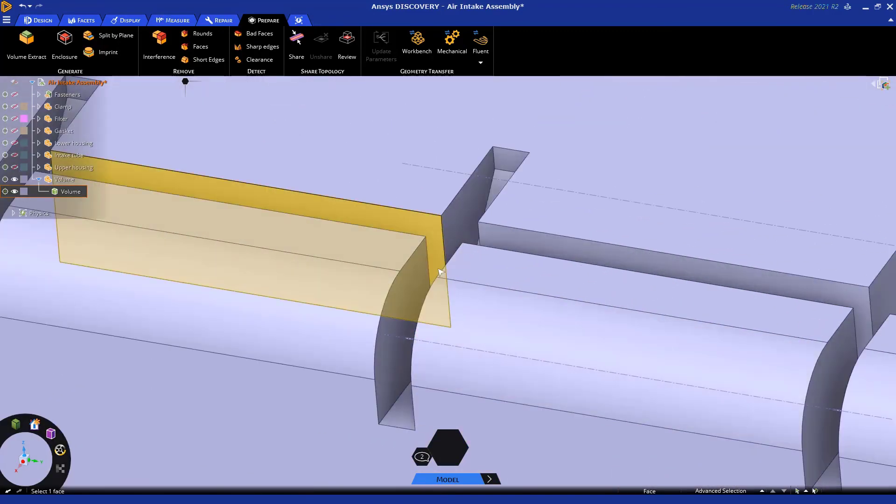
left_click(438, 264)
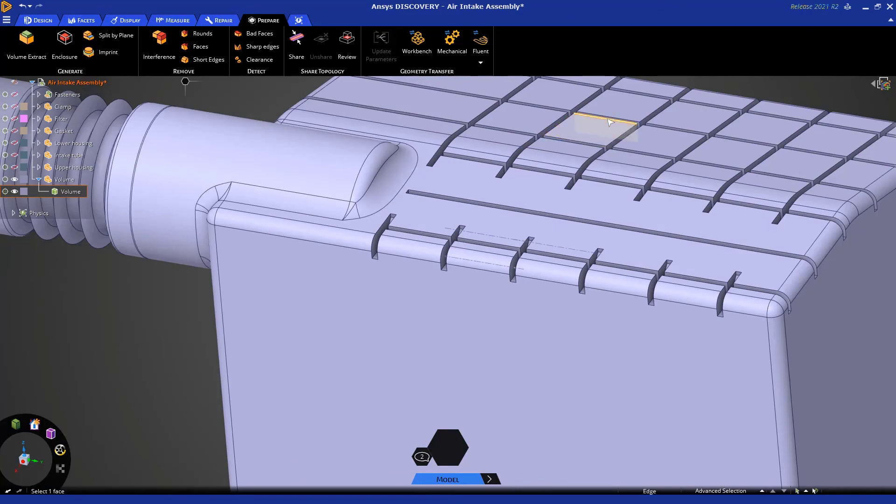
scroll(602, 136, "up", 10)
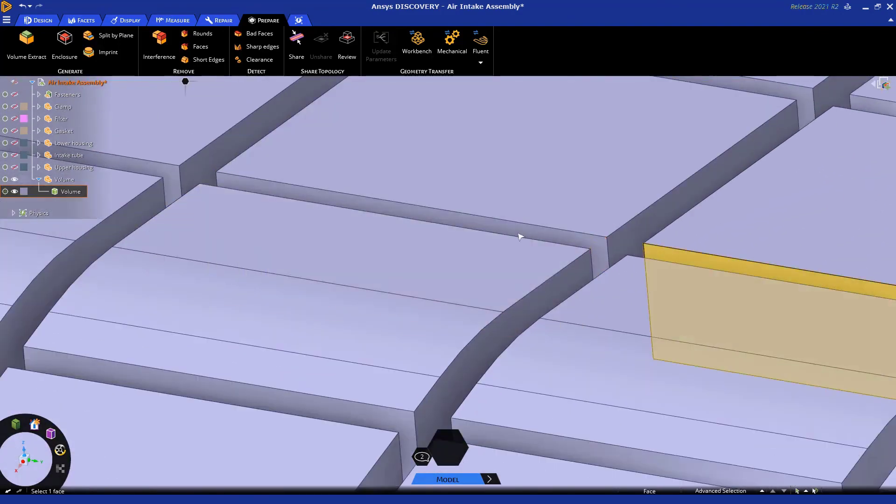
scroll(521, 233, "down", 10)
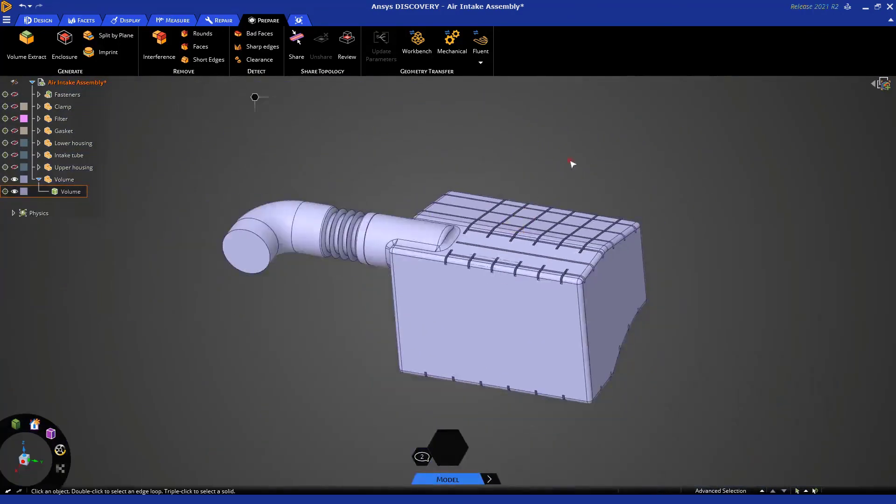
middle_click_drag(569, 164, 592, 111)
Use Show All from the Design tab to restore every hidden Air Intake Assembly component, then orbit to check
left_click(39, 21)
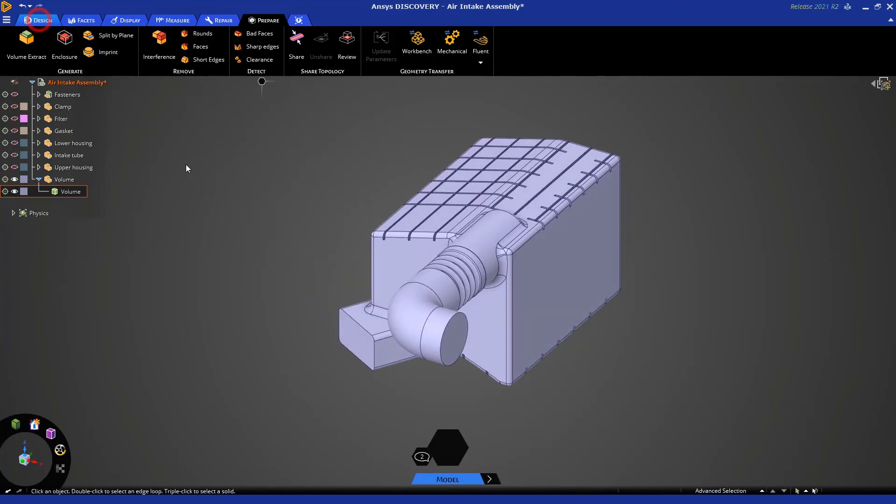
left_click(255, 205)
right_click(255, 206)
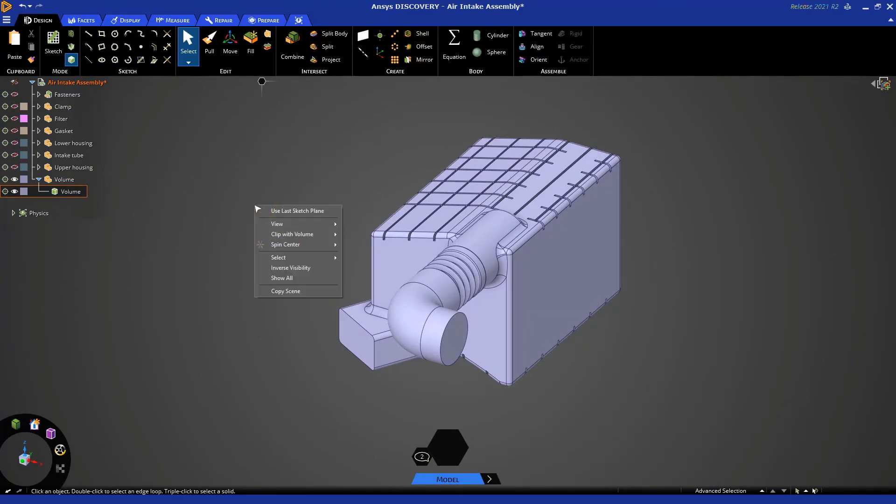
left_click(288, 281)
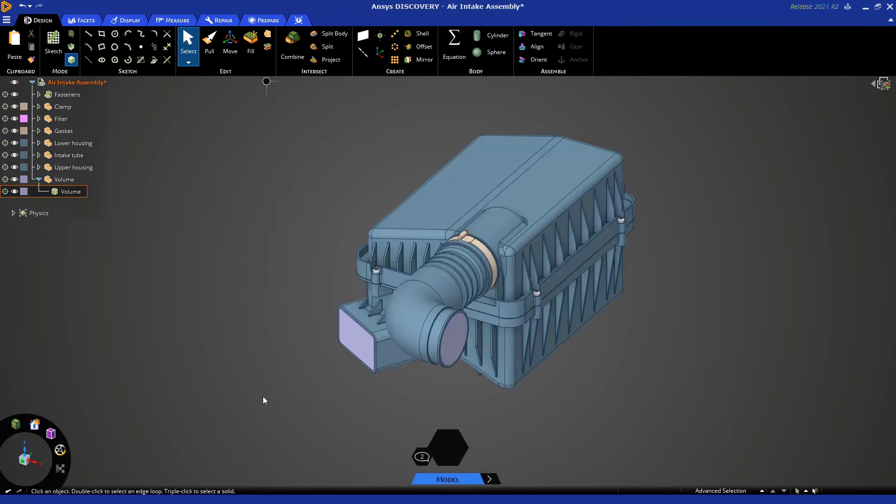
middle_click_drag(281, 406, 309, 422)
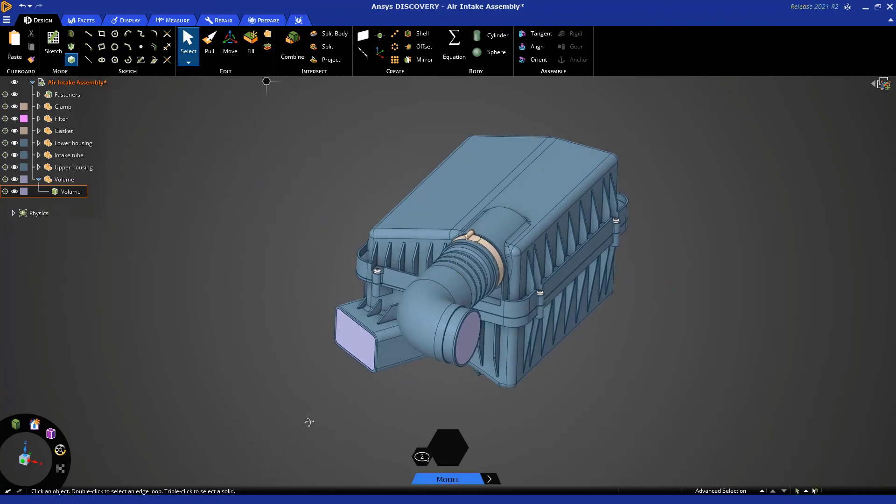